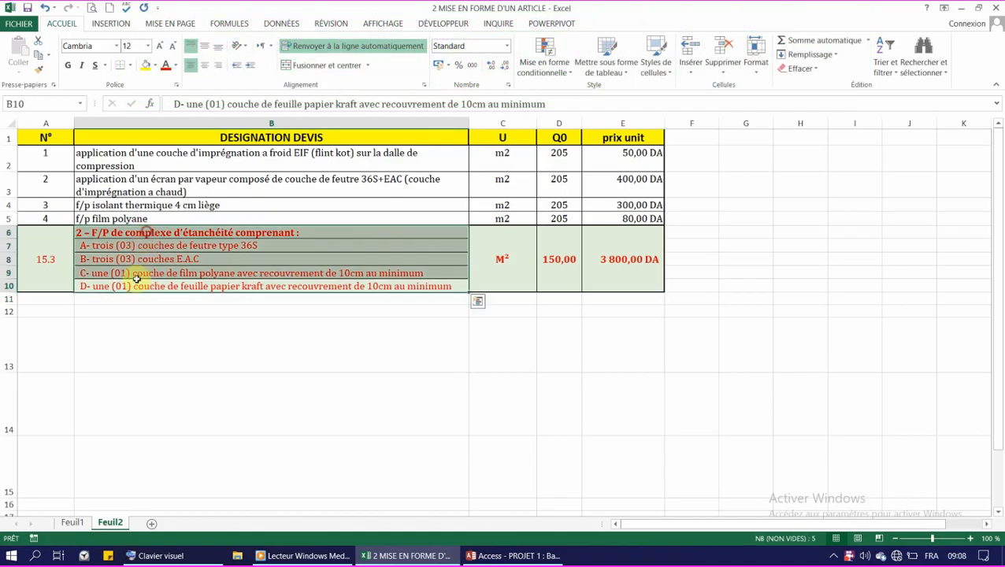
- Copy the four simple articles in A2:E5 and paste them as new records into the devis table of the Access database
click(56, 237)
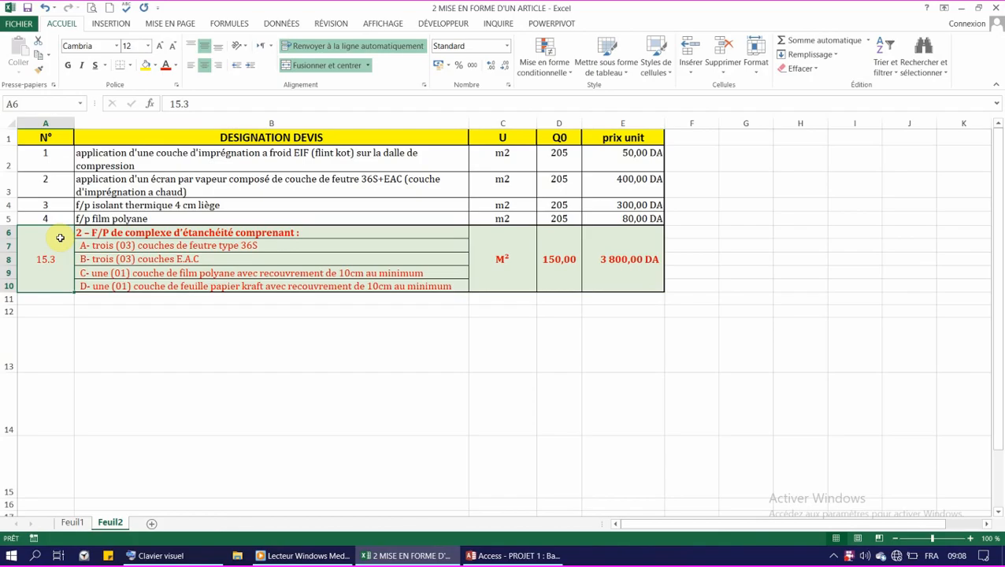
drag(45, 161, 620, 218)
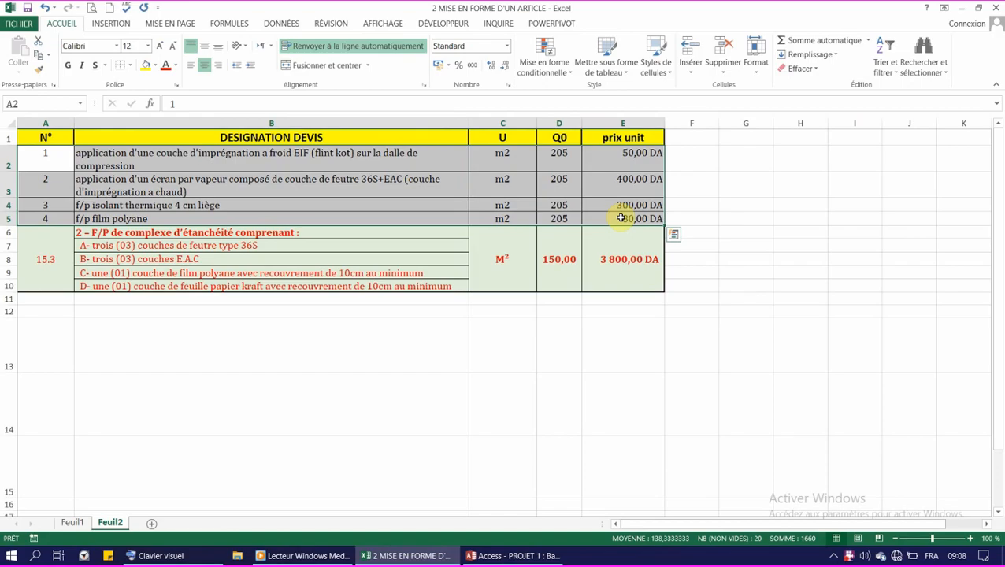
key(ctrl+c)
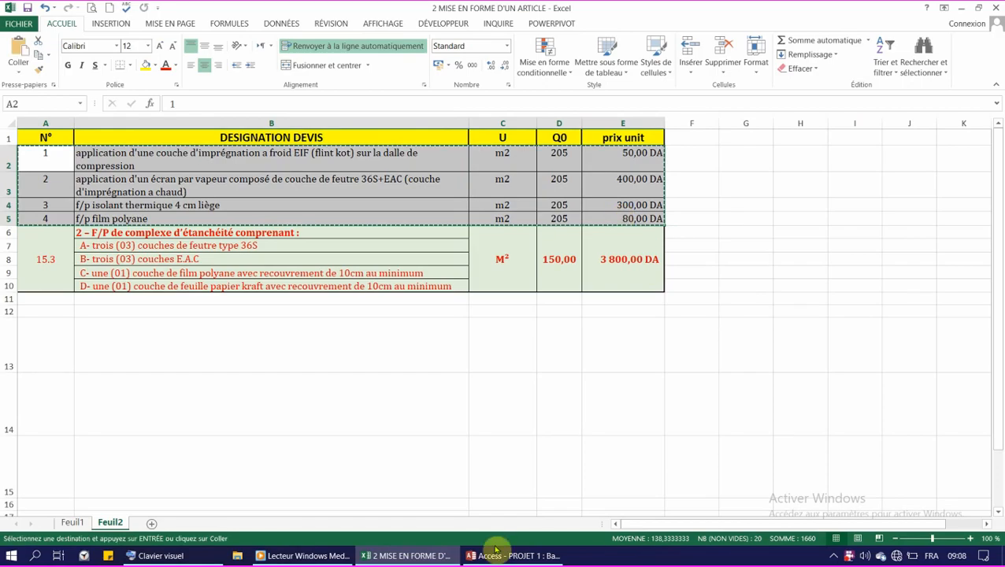
click(481, 555)
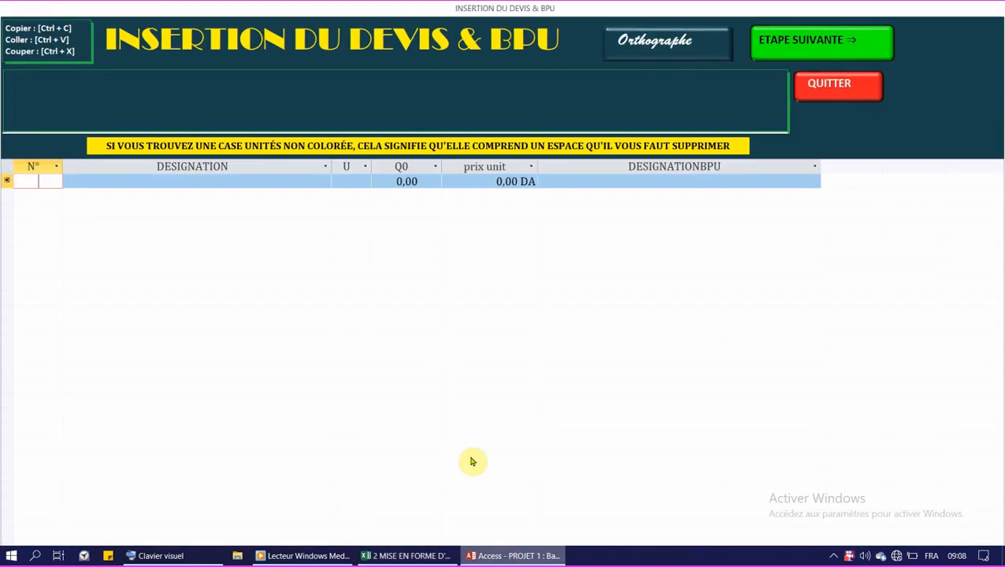
click(5, 182)
right_click(5, 182)
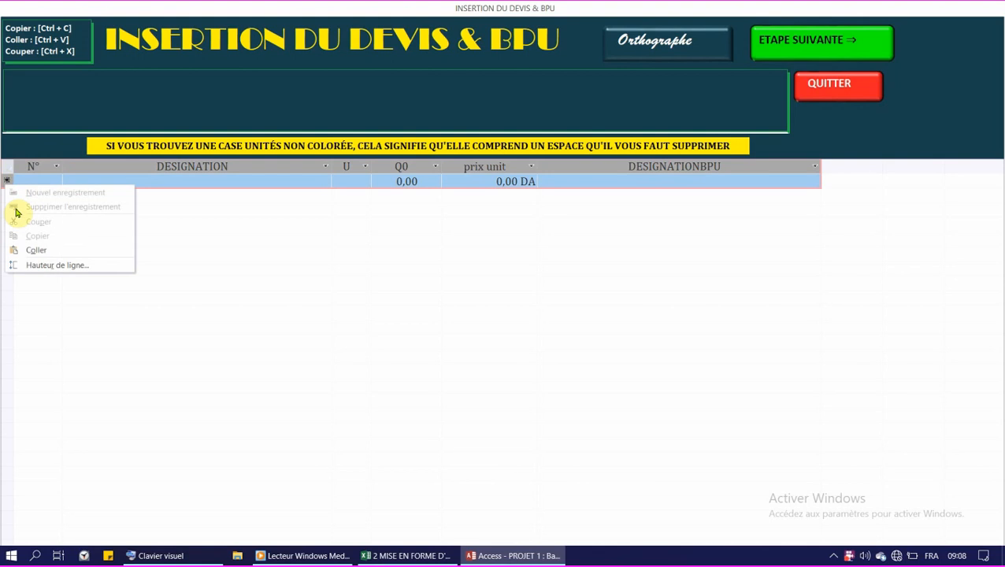
click(36, 249)
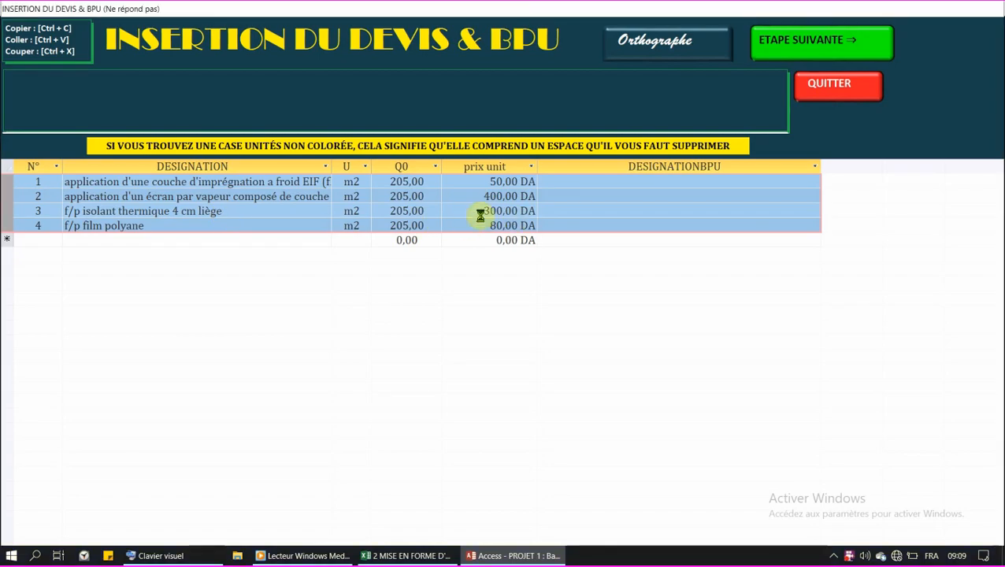
- Try to copy the merged article 15.3 block A6:E10 from Excel and paste it into the new record of the Access devis table
click(387, 554)
drag(52, 237, 616, 286)
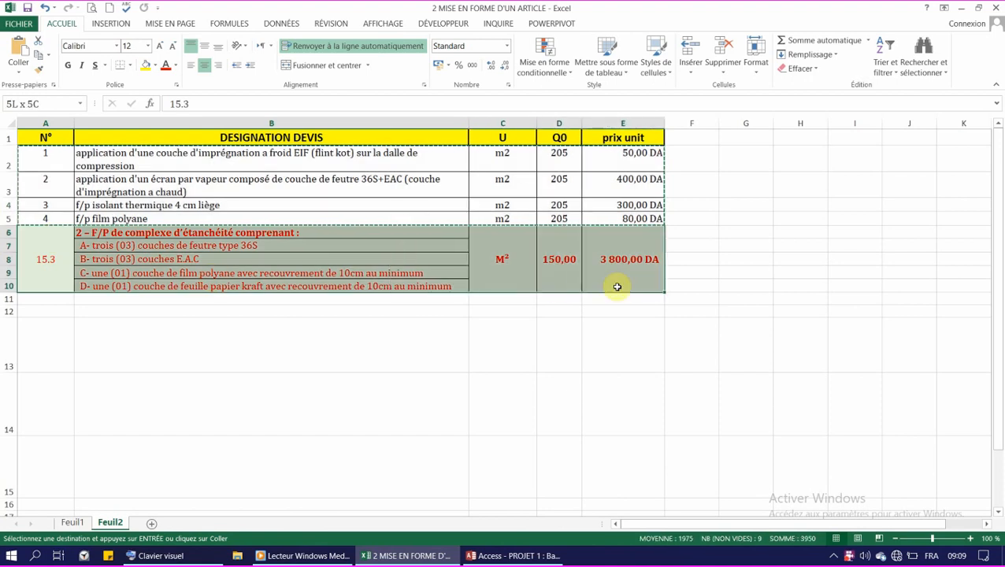
right_click(408, 252)
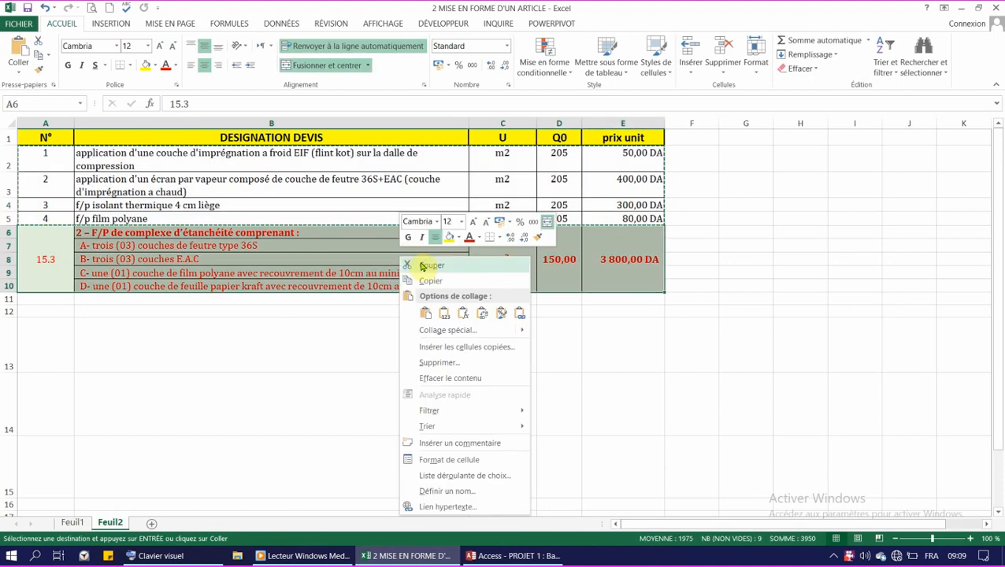
click(433, 282)
click(492, 556)
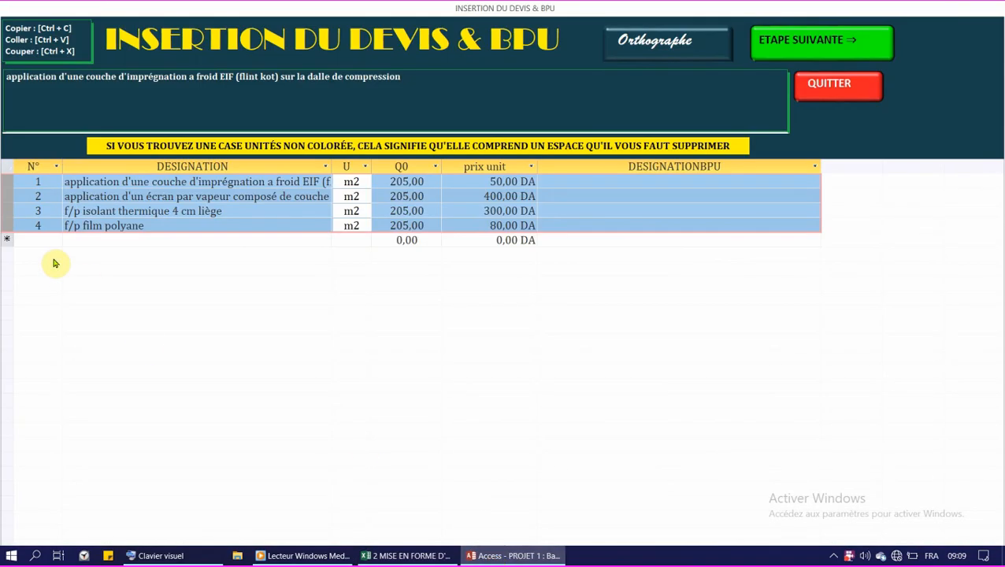
click(4, 240)
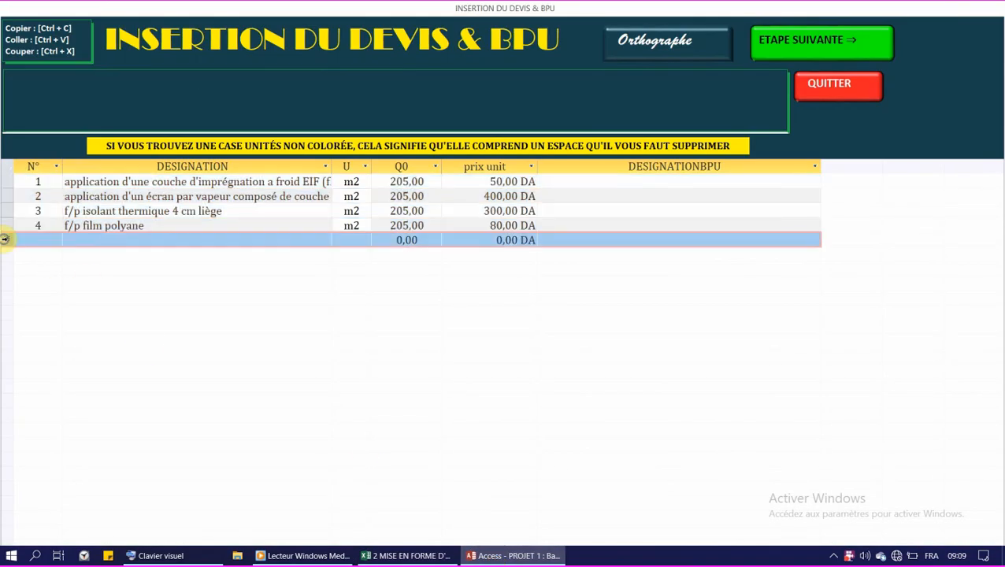
right_click(6, 239)
click(34, 307)
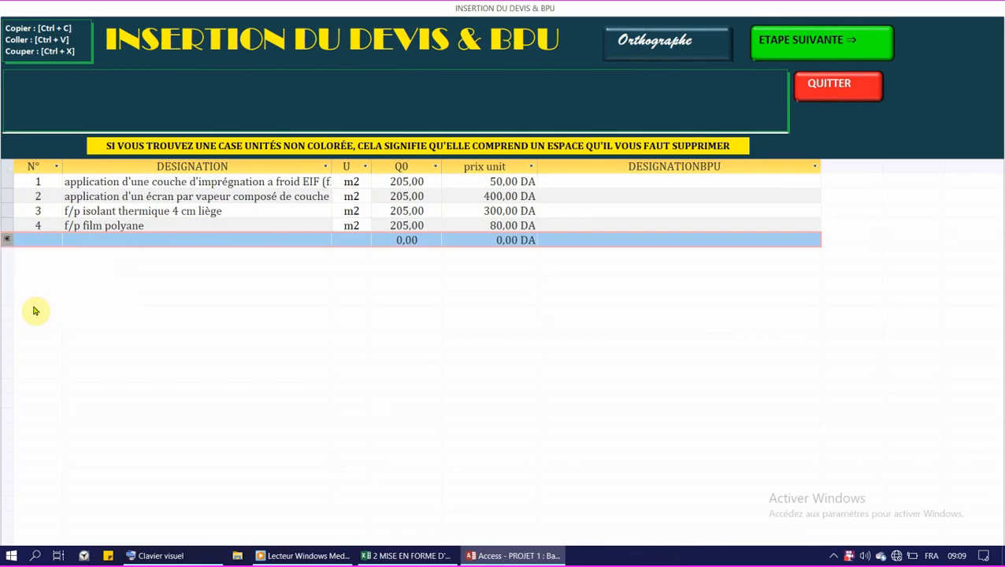
click(498, 320)
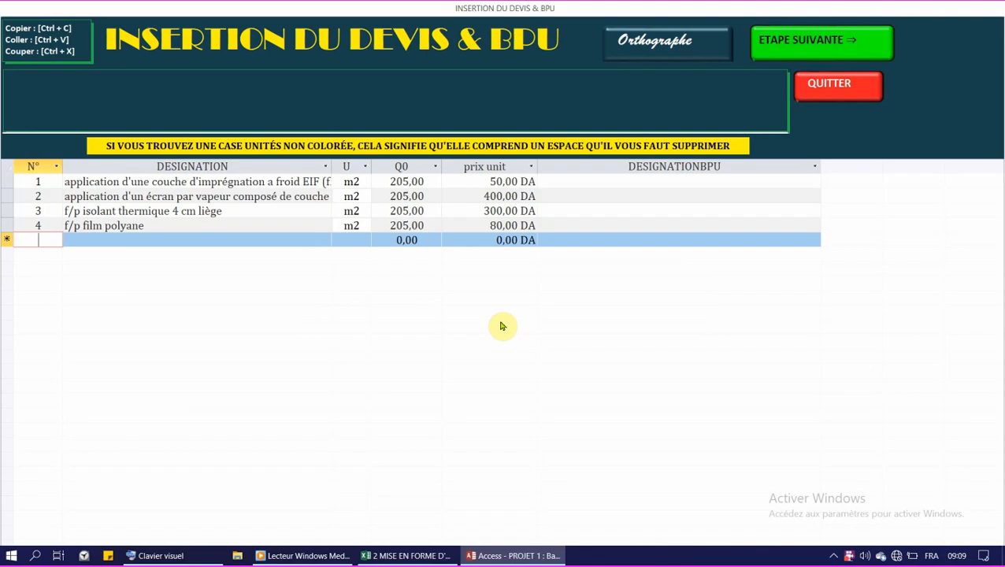
- Enter 1 as the N° of the new record, and switch back to the Excel workbook
click(4, 239)
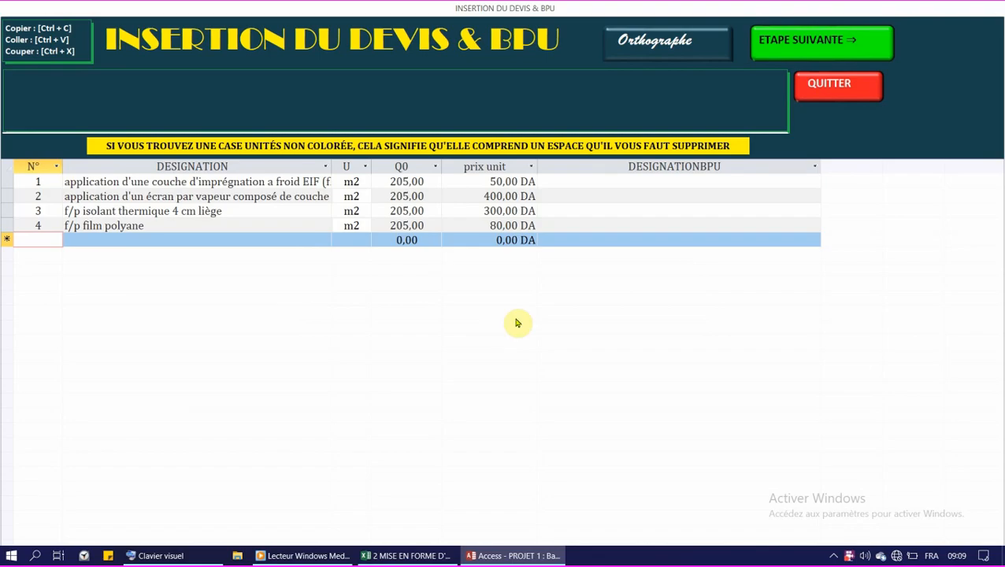
text(1)
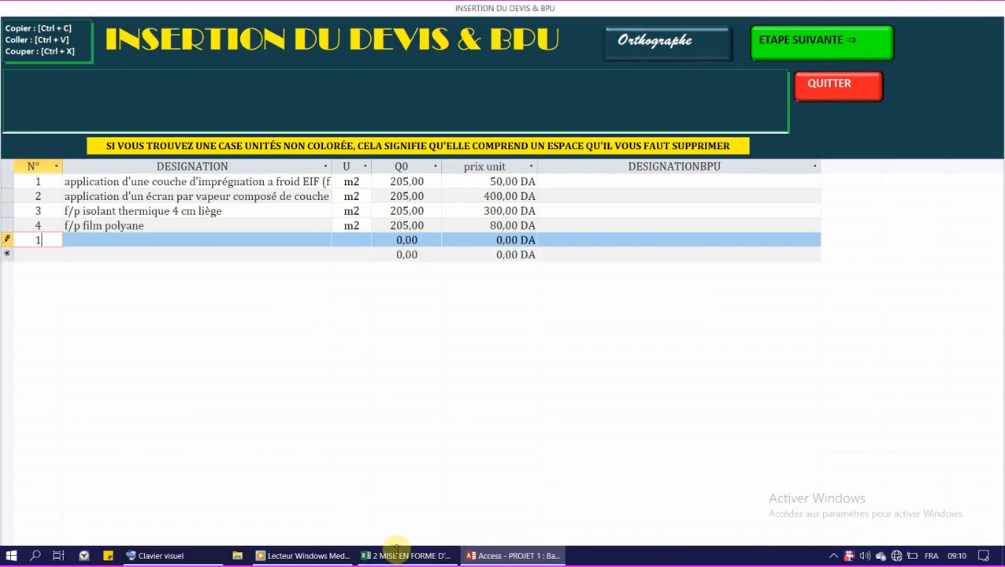
click(396, 549)
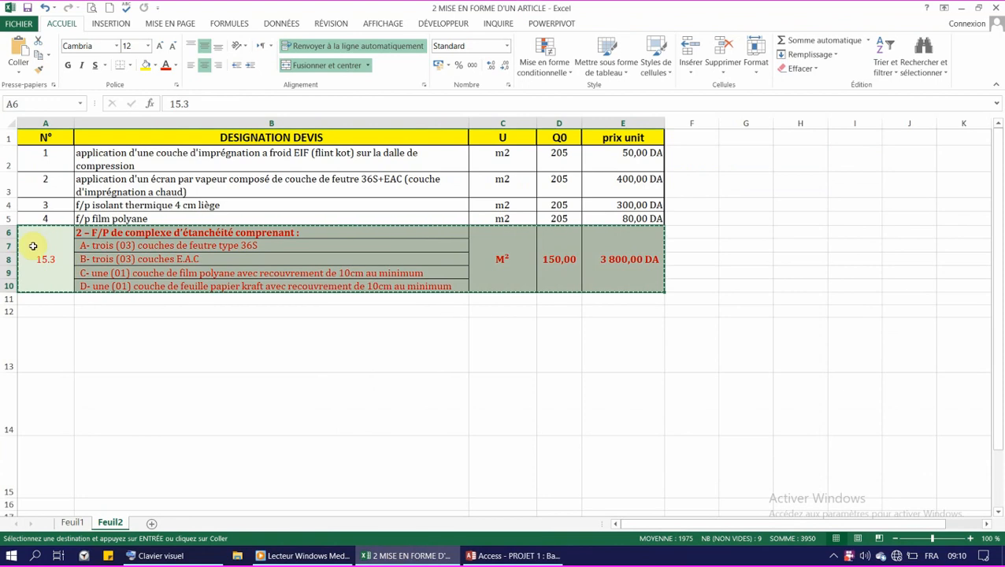
- Link cell A13 to article 15.3's number in the merged cell A6 with the formula +A6
click(297, 269)
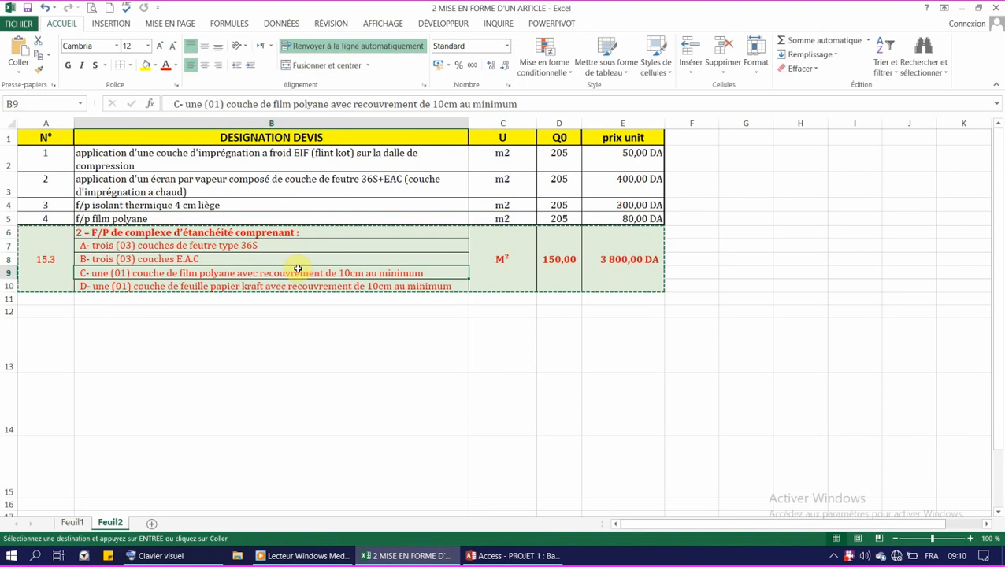
click(47, 340)
key(Return)
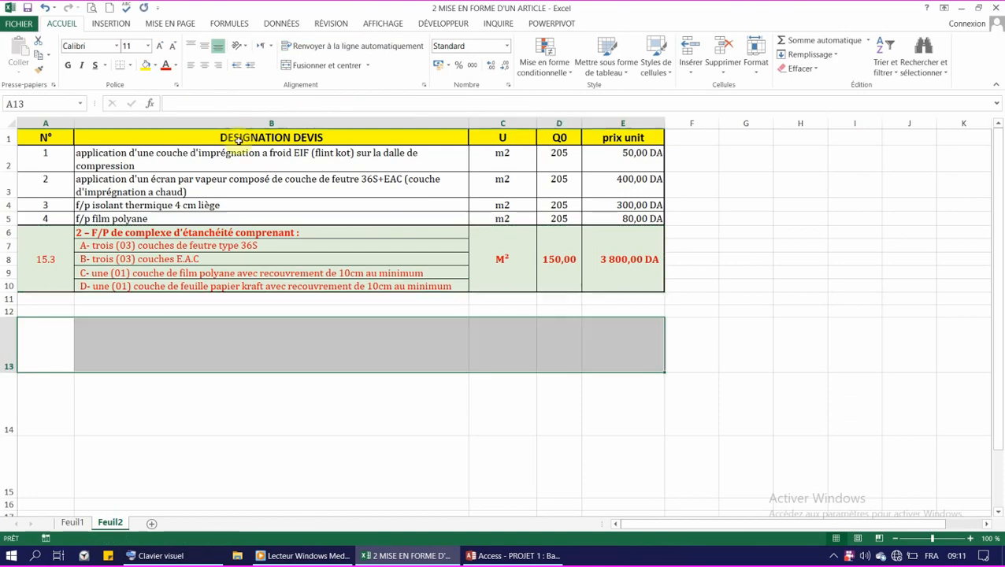
text(+)
click(43, 264)
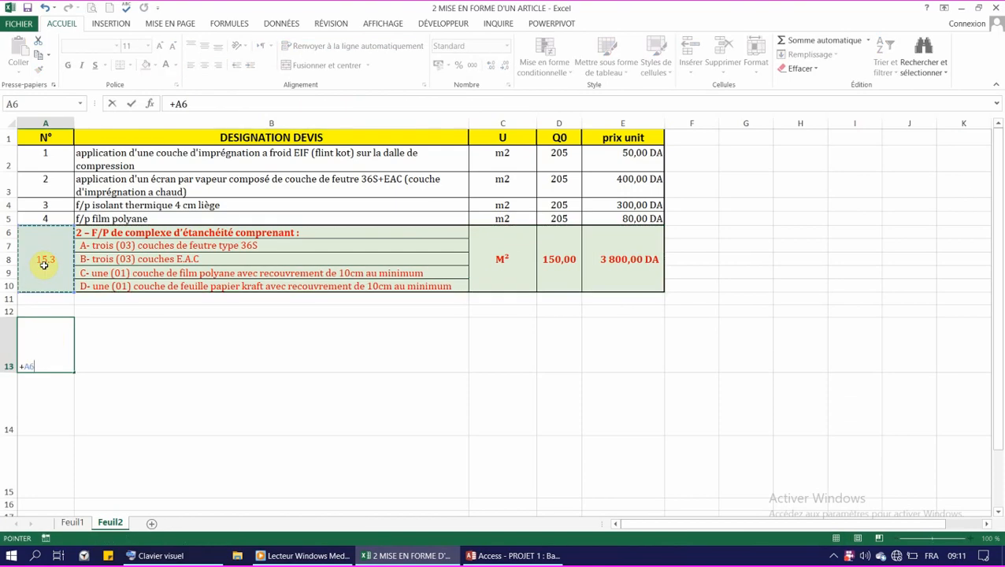
key(Return)
- Link C13 to the unit in C6 and fill the reference across to E13 for the quantity and unit price
click(511, 348)
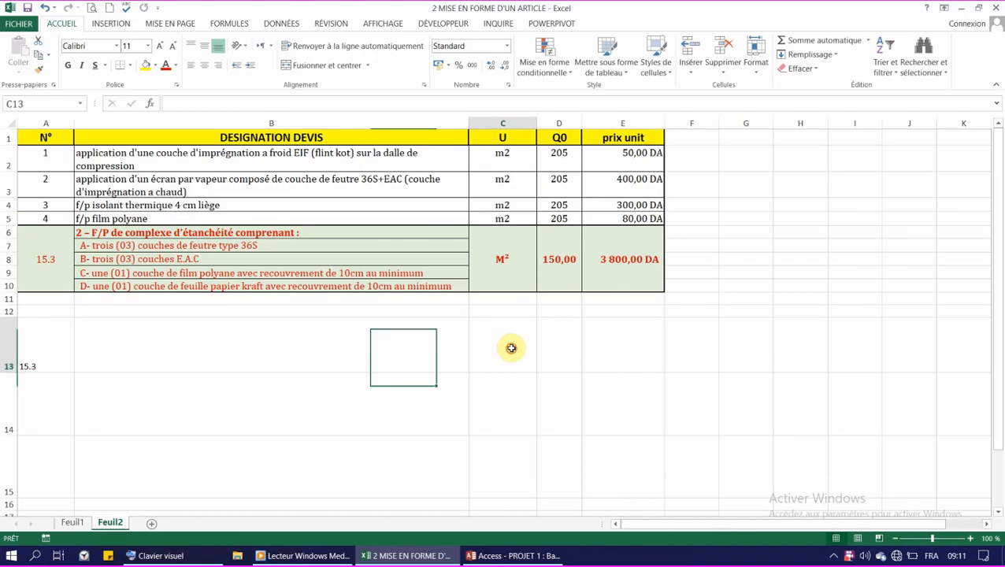
text(+)
click(489, 260)
key(Return)
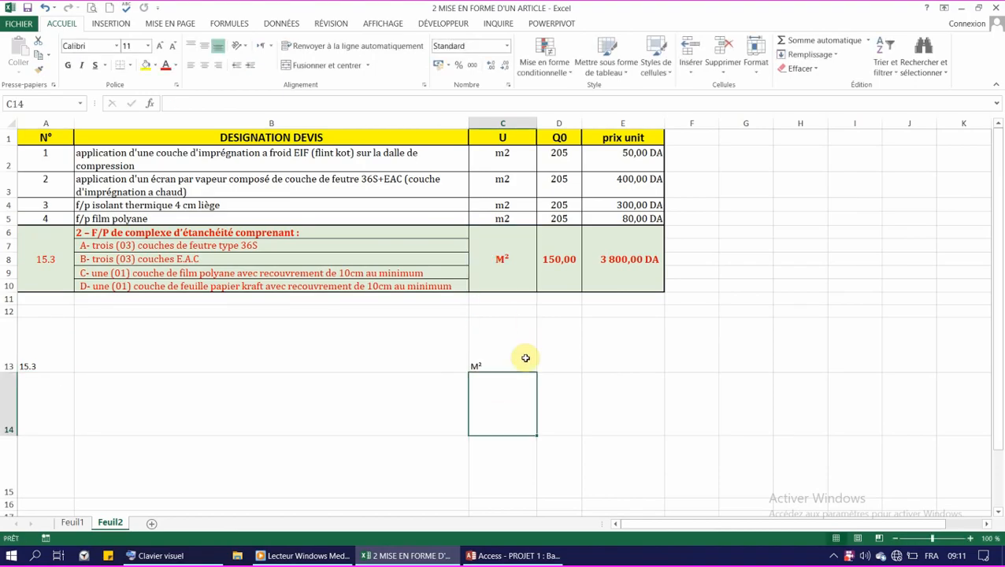
click(521, 366)
drag(536, 370, 658, 375)
- Combine the five designation lines of article 15.3 in B13 with the formula =B6&B7&B8&B9&B10
click(220, 336)
text(=)
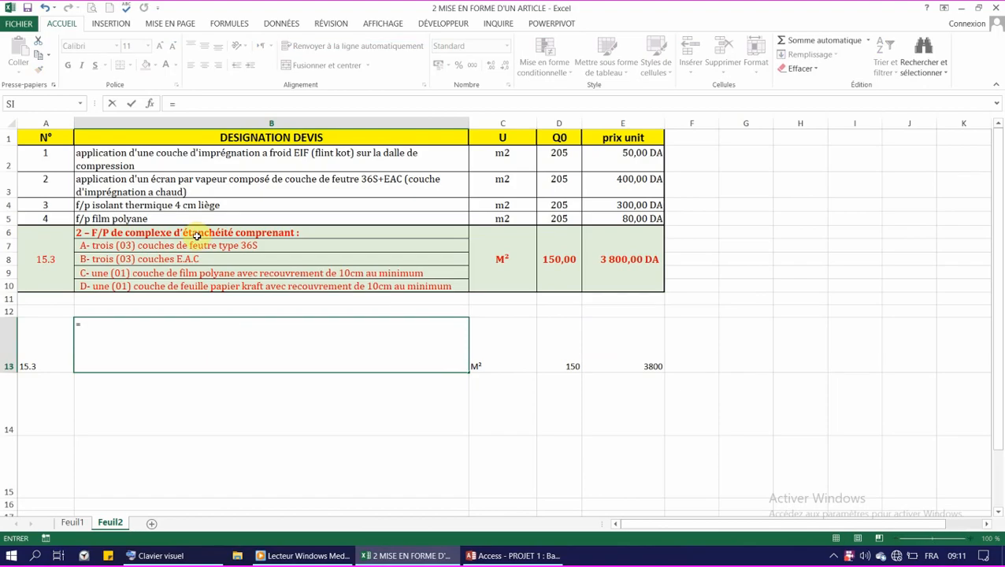
click(198, 235)
text(&)
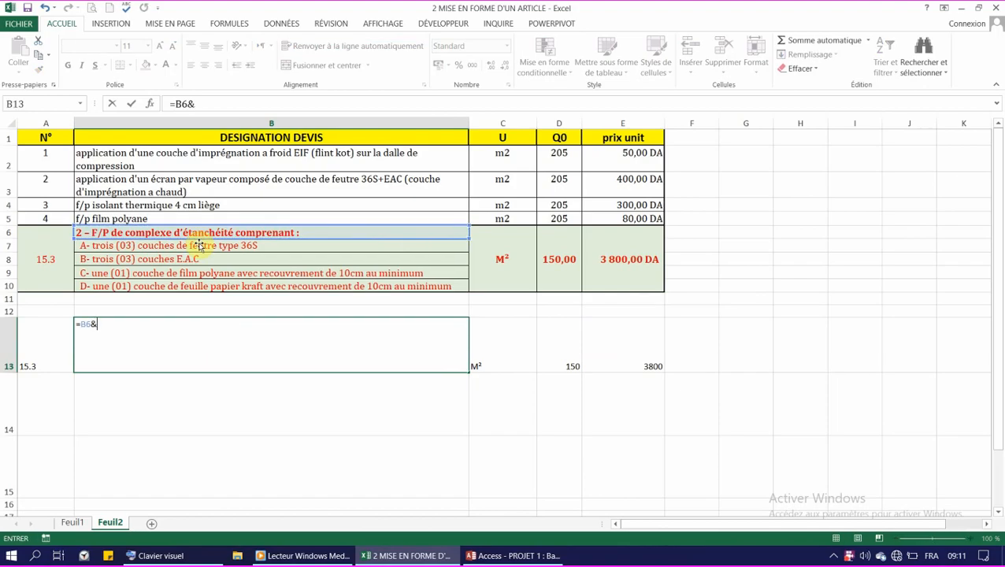
click(195, 246)
text(&)
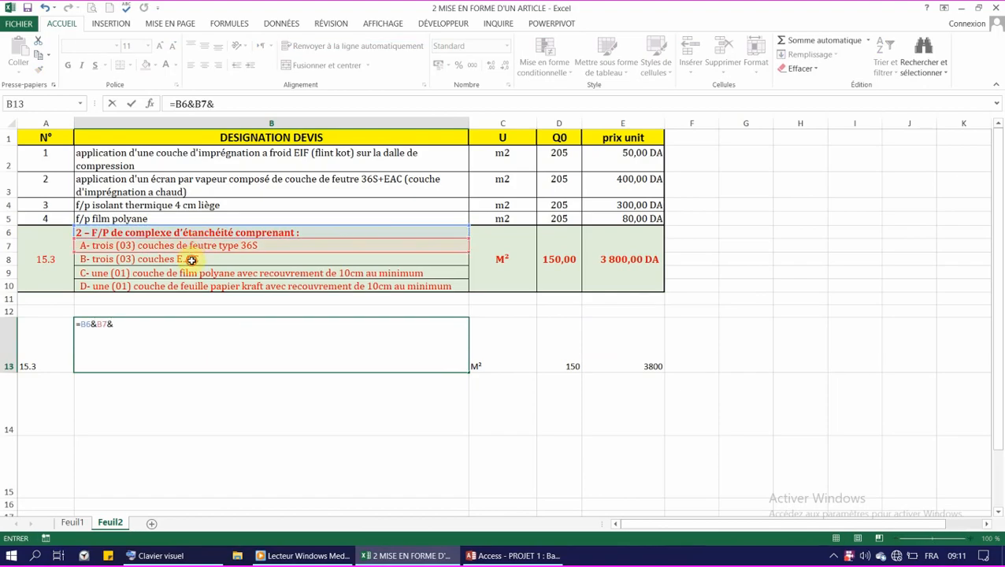
click(191, 260)
text(&)
click(189, 273)
text(&)
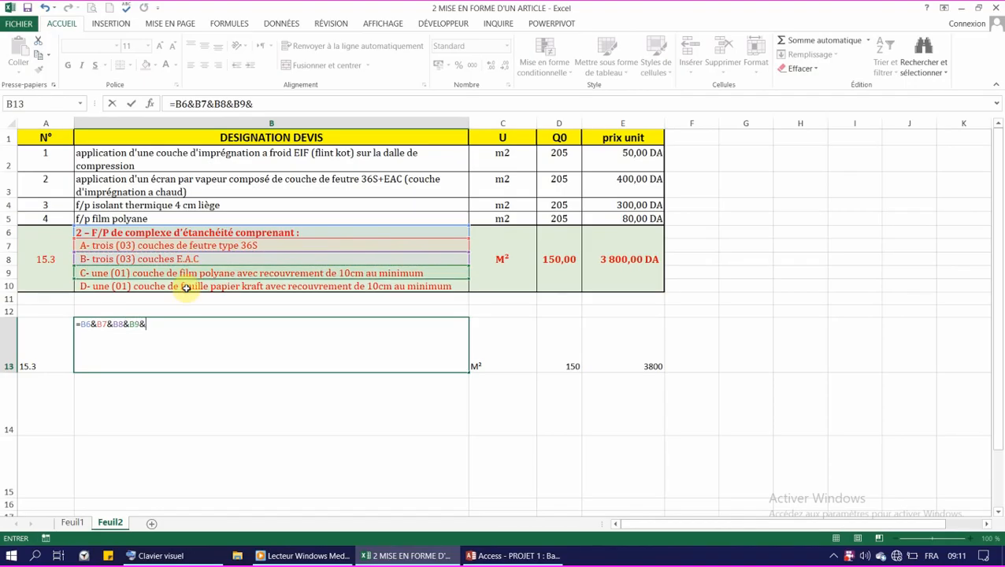
click(185, 287)
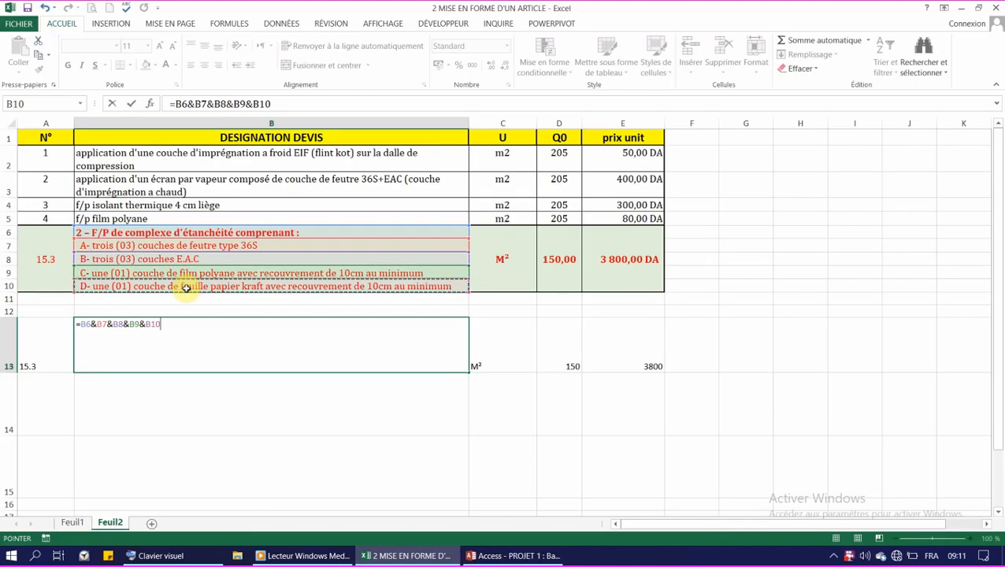
key(Return)
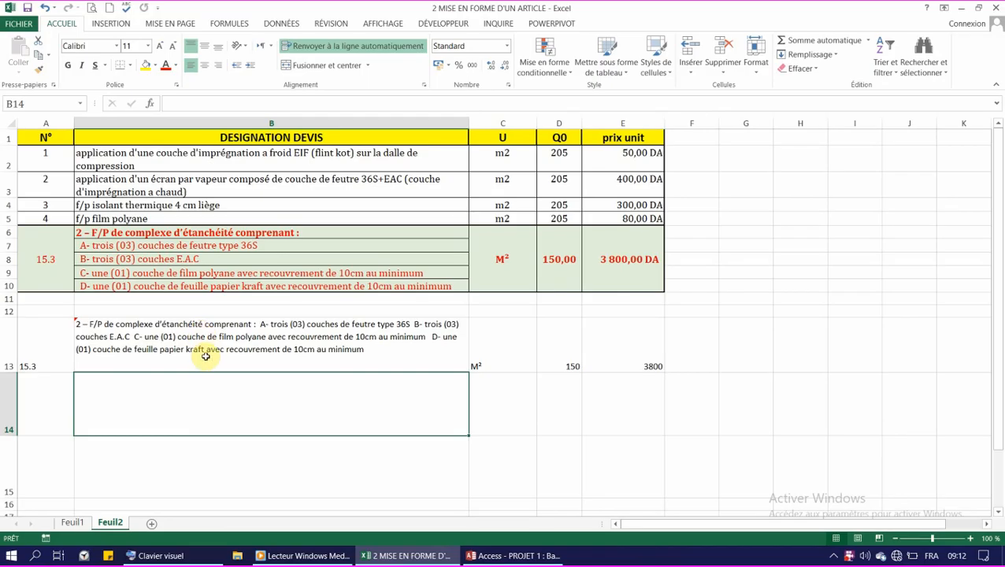
- Copy row 13 and paste it into row 14 as values only
click(8, 338)
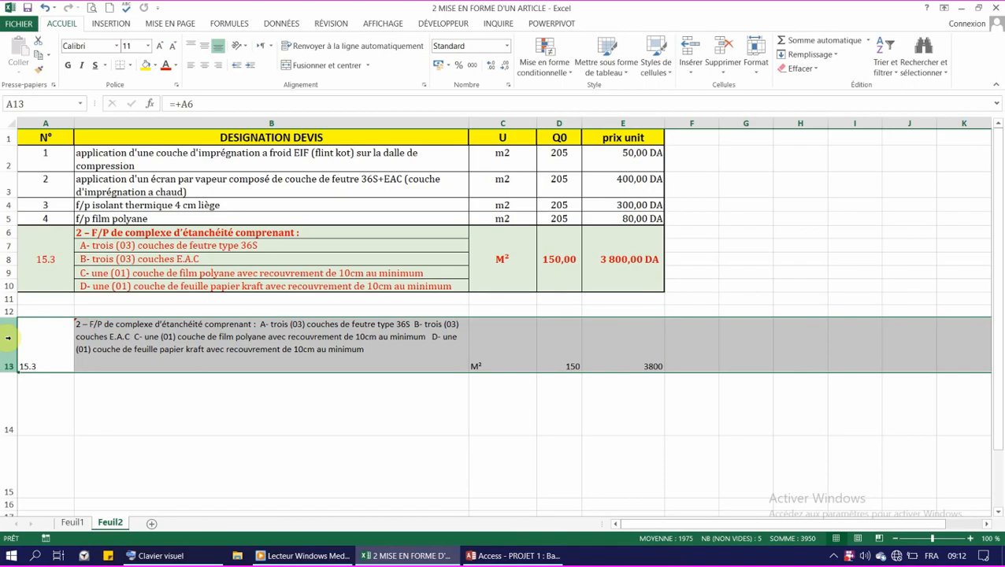
key(ctrl+c)
click(8, 401)
right_click(8, 403)
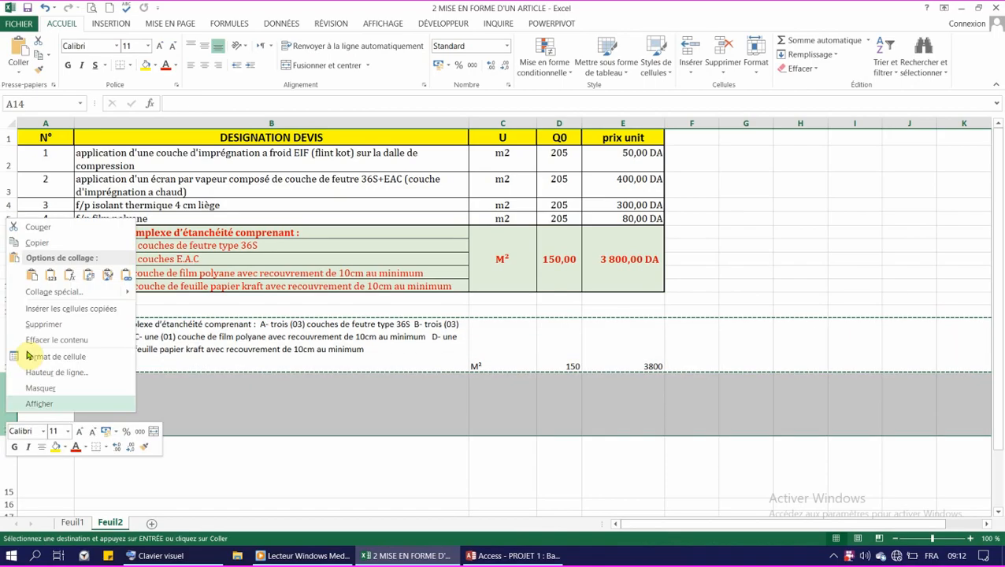
click(50, 274)
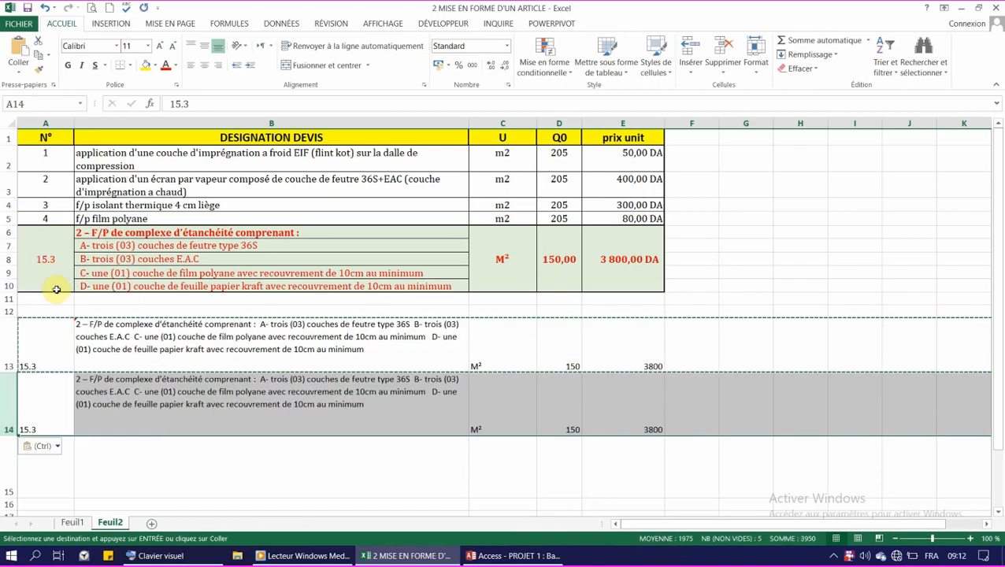
- Bring up the on-screen keyboard and insert a line break before item A in the designation text of cell B14
click(186, 379)
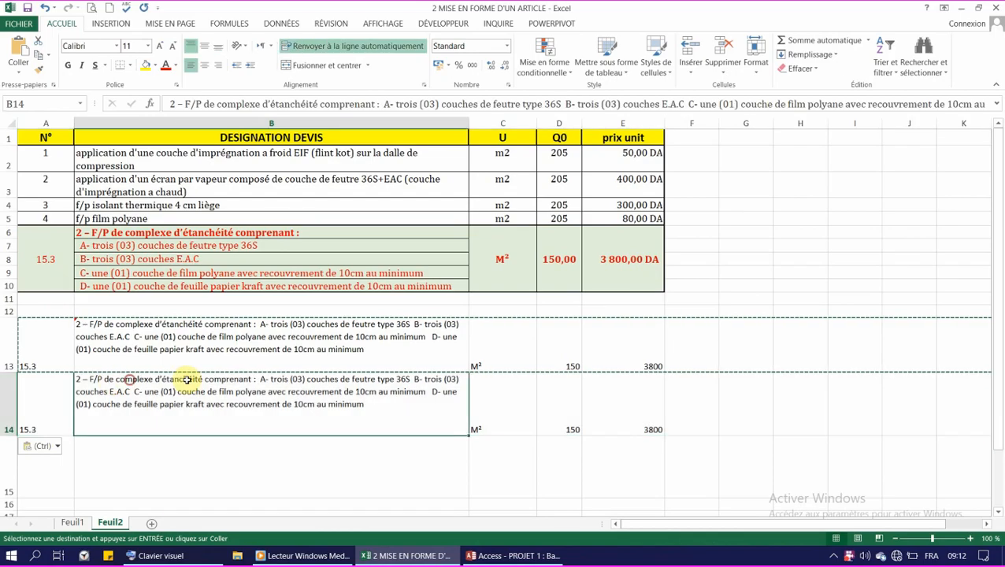
click(158, 555)
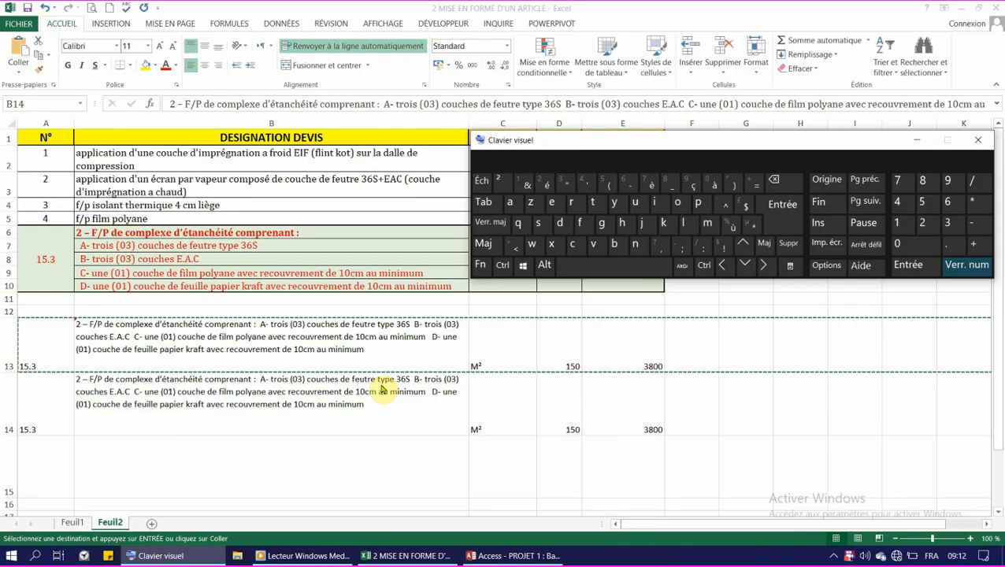
click(261, 379)
key(ctrl+v)
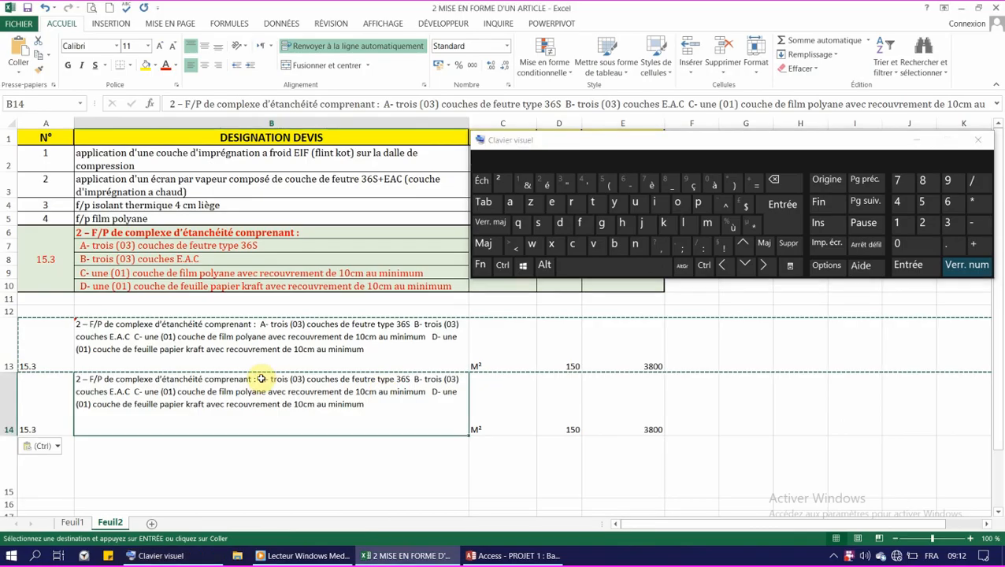
double_click(262, 379)
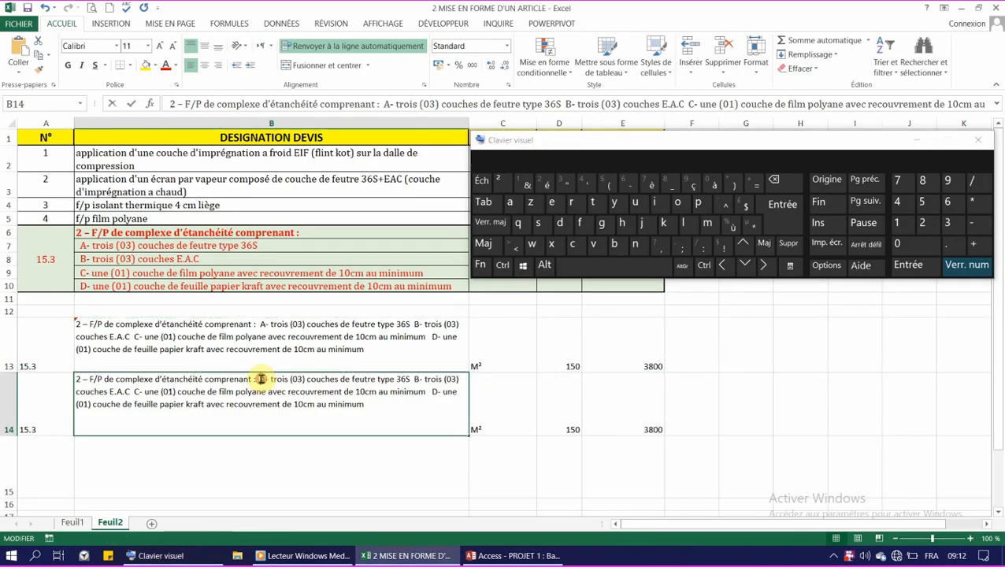
click(543, 265)
click(782, 205)
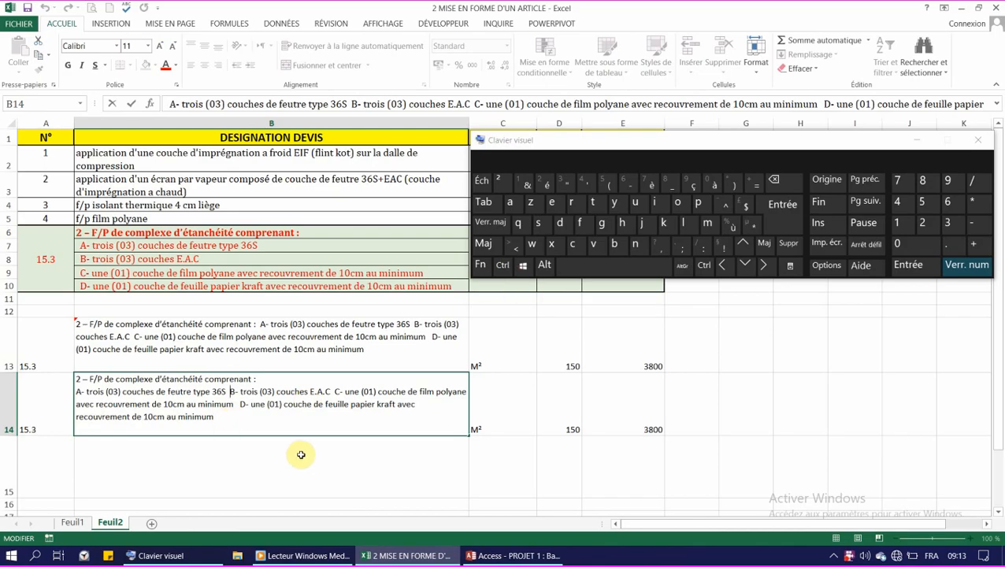
- Insert line breaks before items B, C and D in cell B14 and confirm the edited text
click(544, 265)
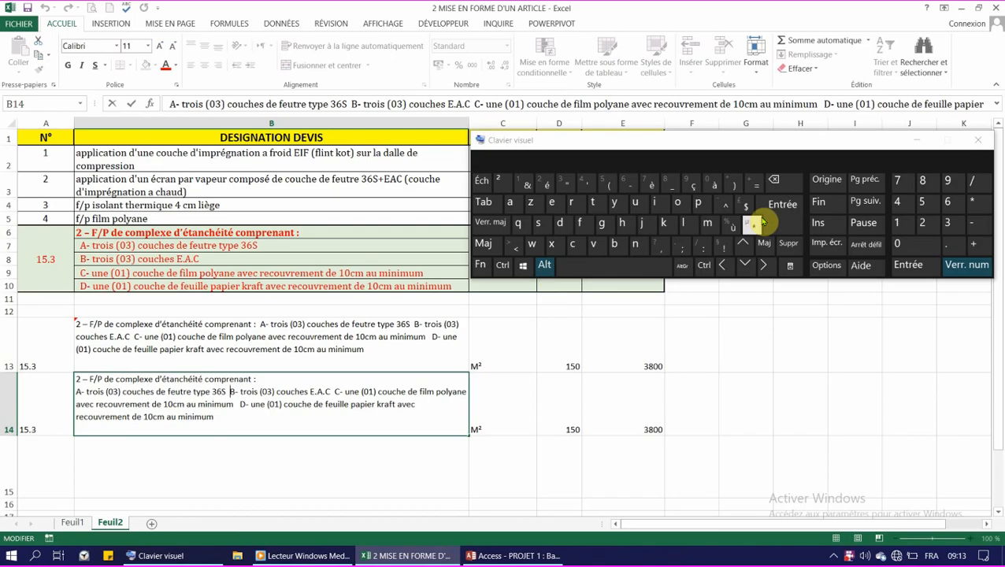
click(778, 211)
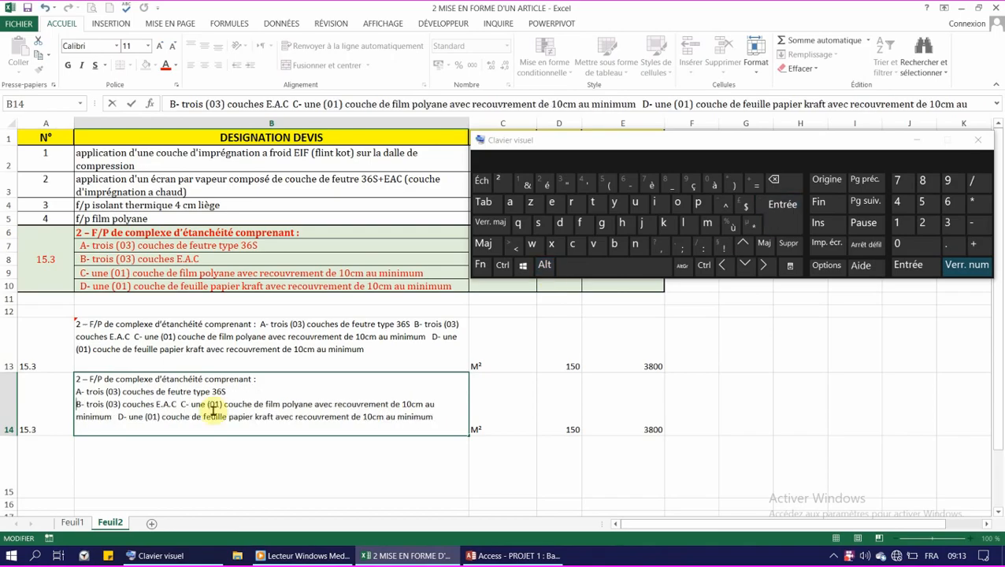
click(181, 405)
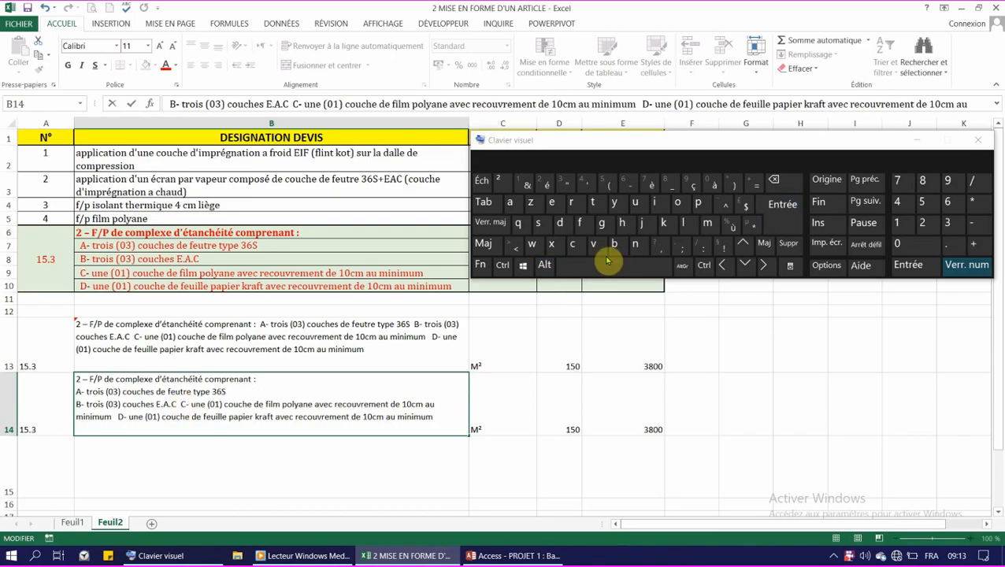
click(544, 266)
click(781, 205)
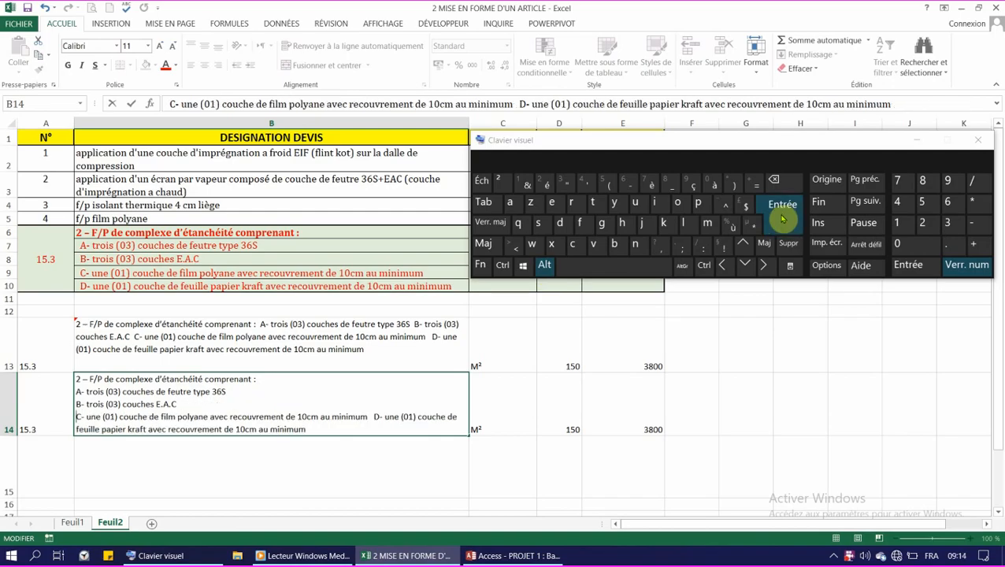
click(375, 417)
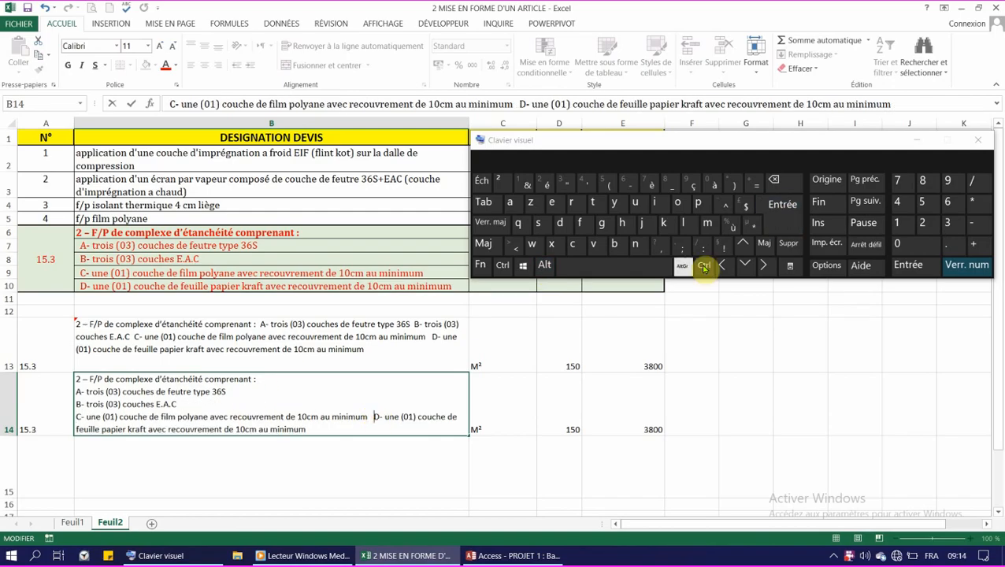
click(545, 266)
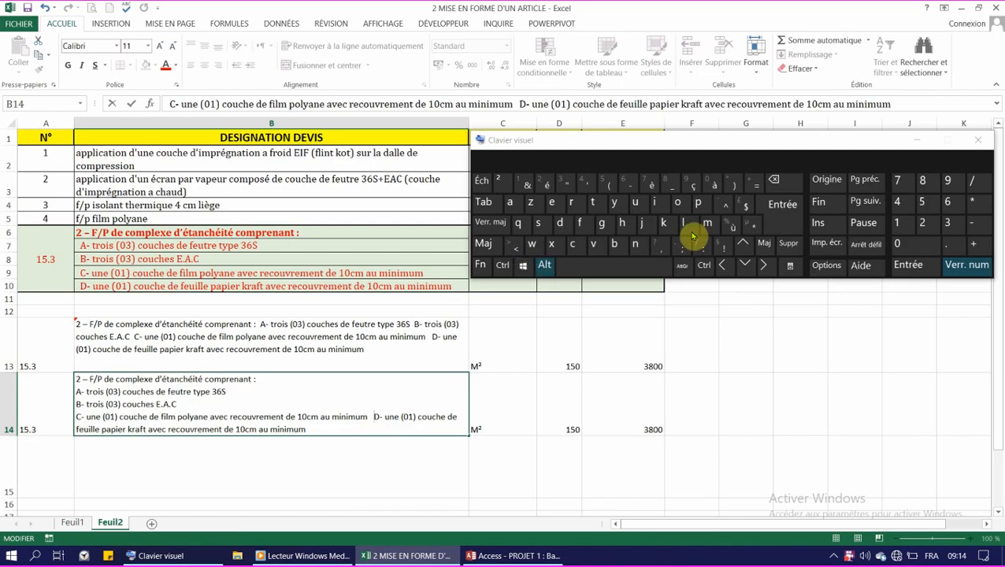
click(782, 205)
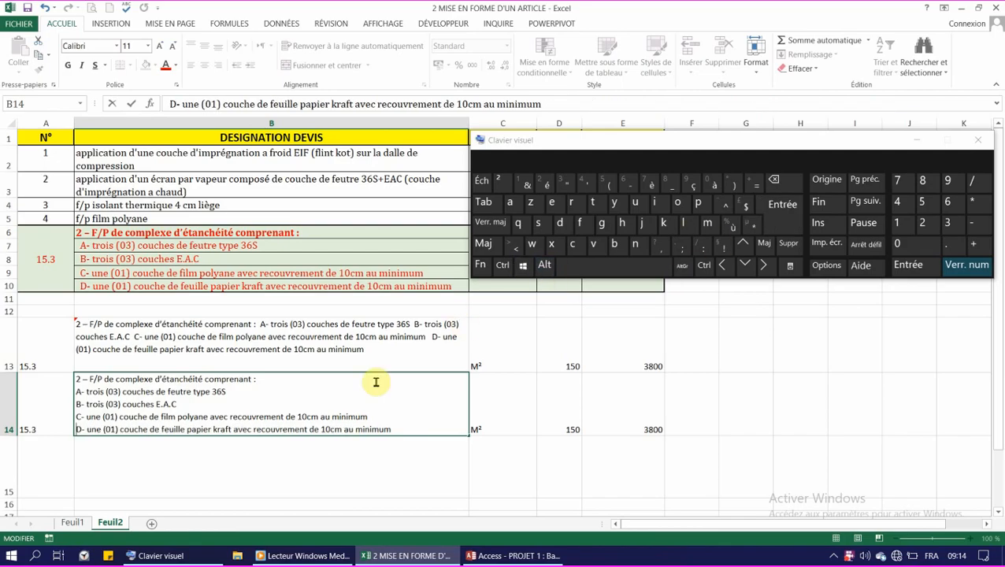
click(230, 456)
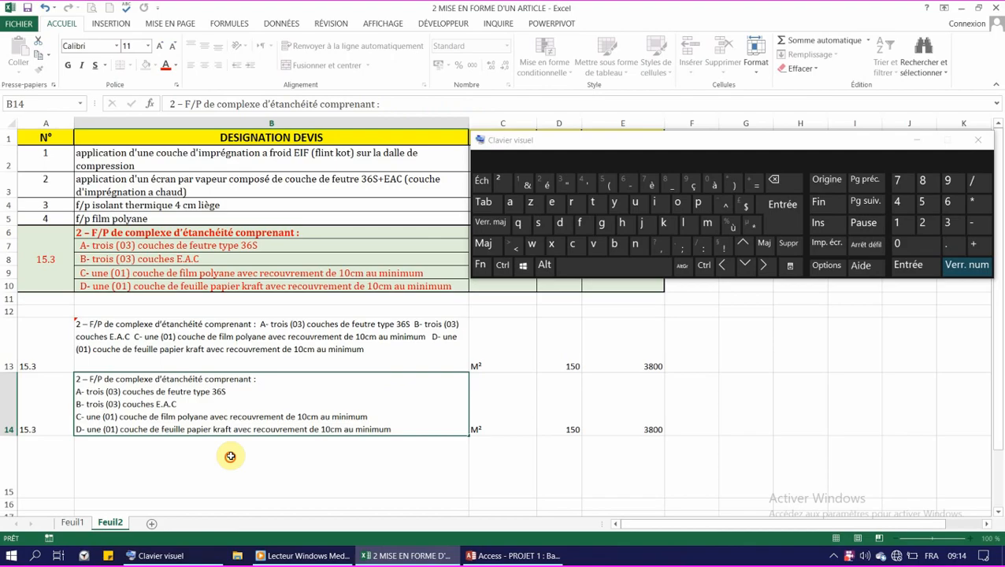
click(228, 417)
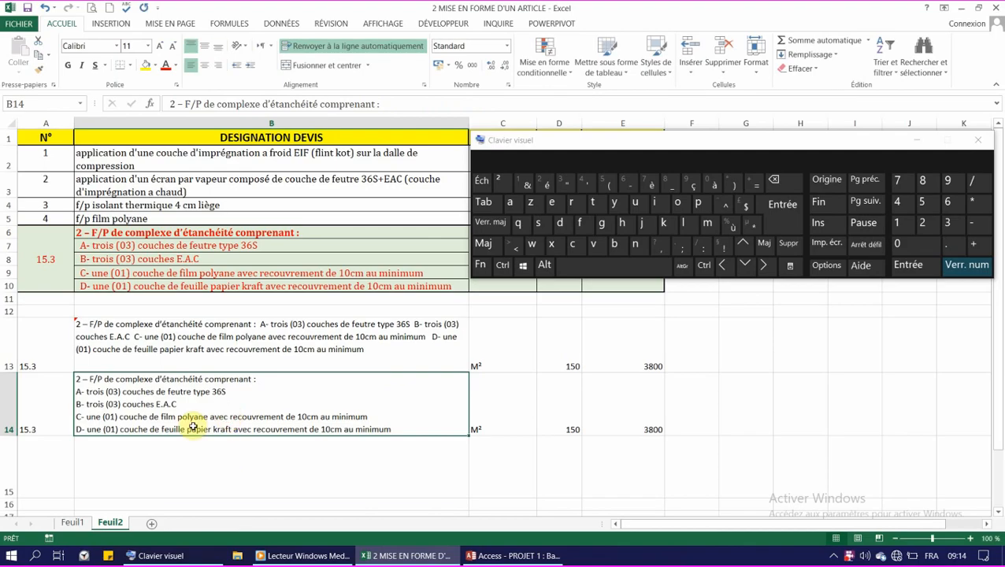
- Copy row 14 and paste it into the Access devis table as the record after article 4
click(4, 407)
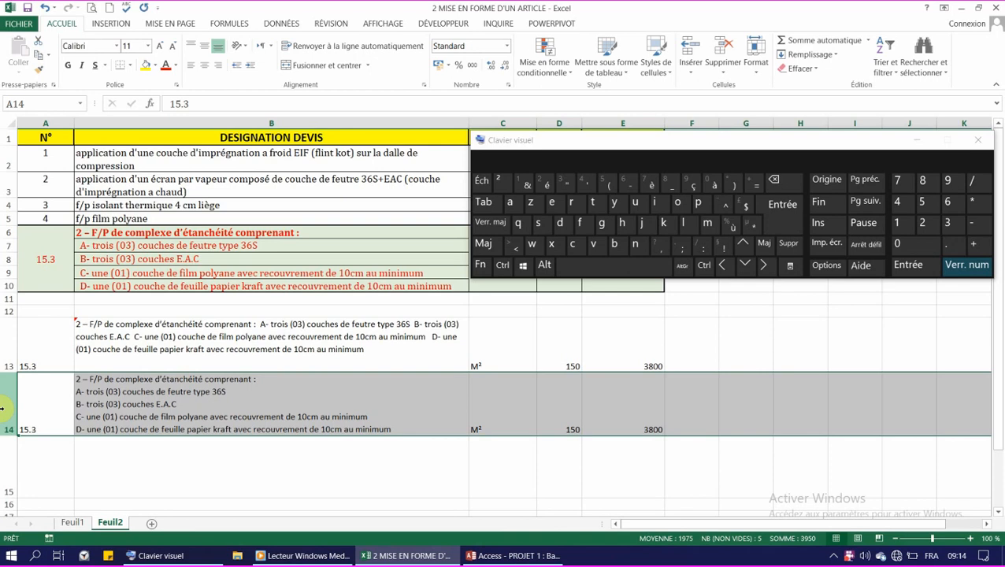
right_click(3, 407)
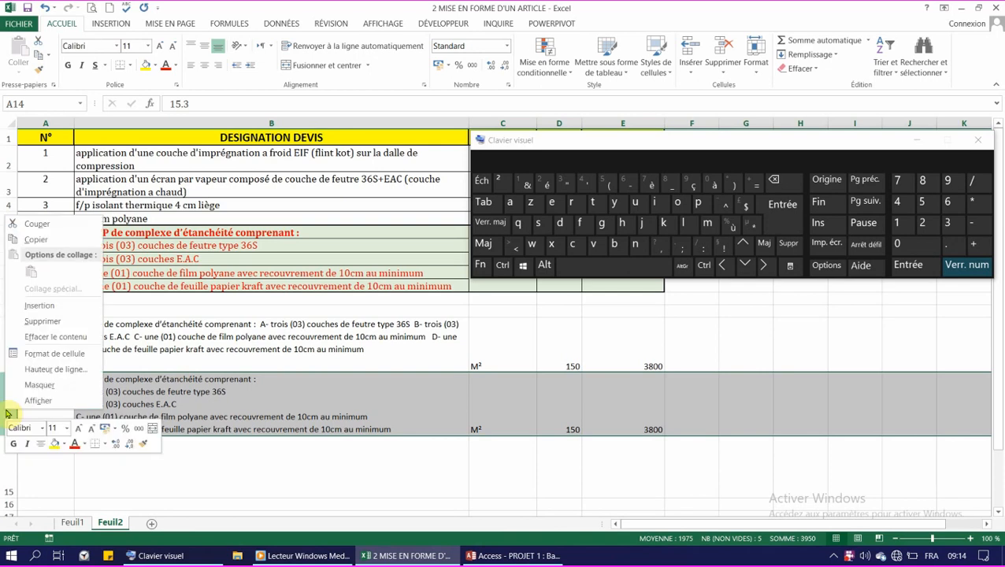
click(44, 243)
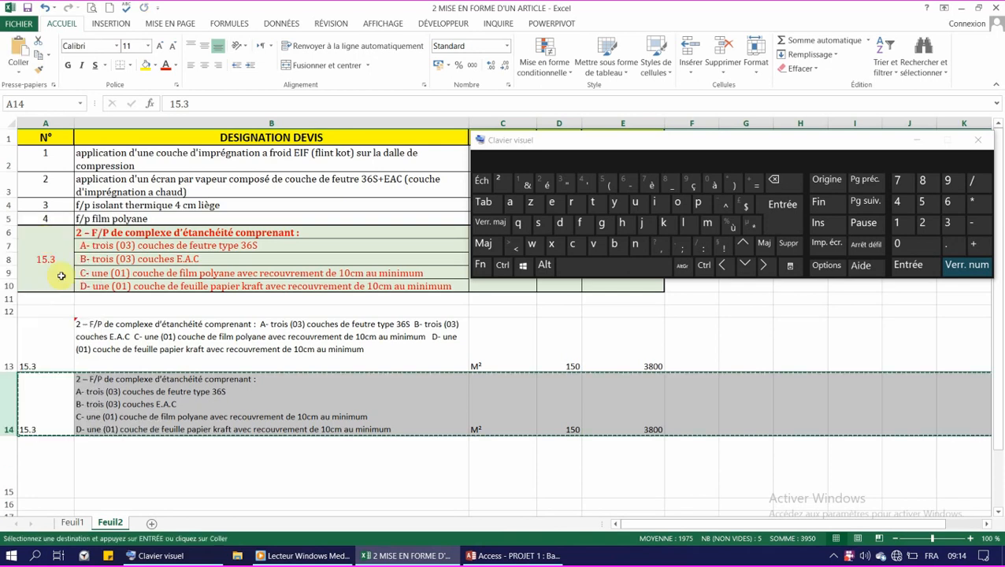
click(493, 557)
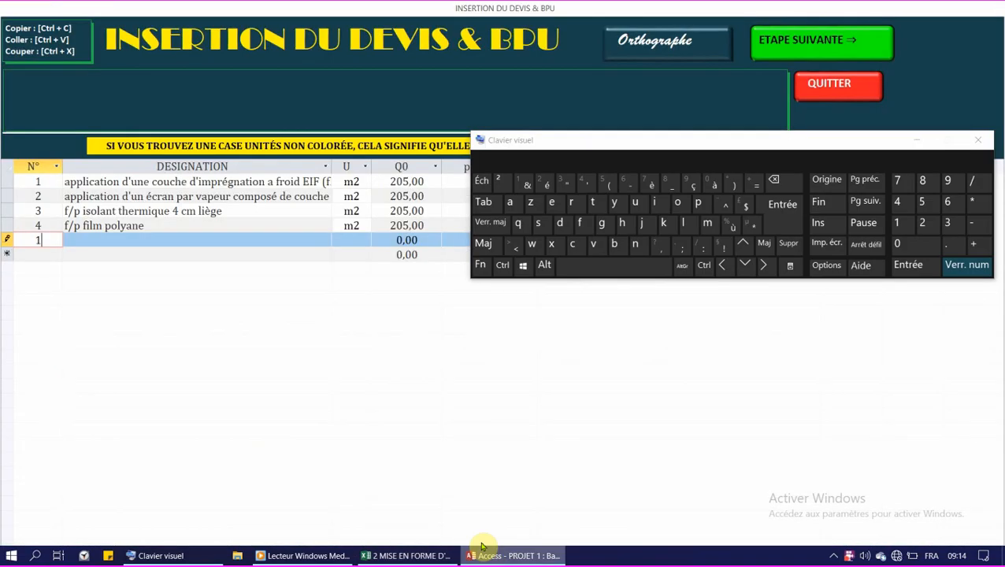
click(6, 240)
right_click(6, 241)
click(35, 304)
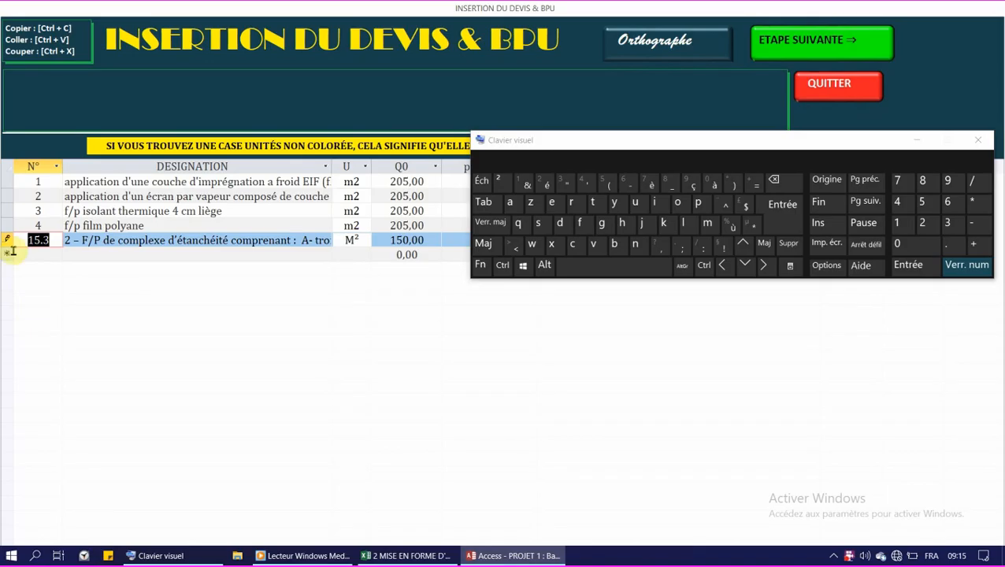
- Increase the row height of the Access devis table until the full designation of article 15.3 fits
drag(6, 248, 6, 300)
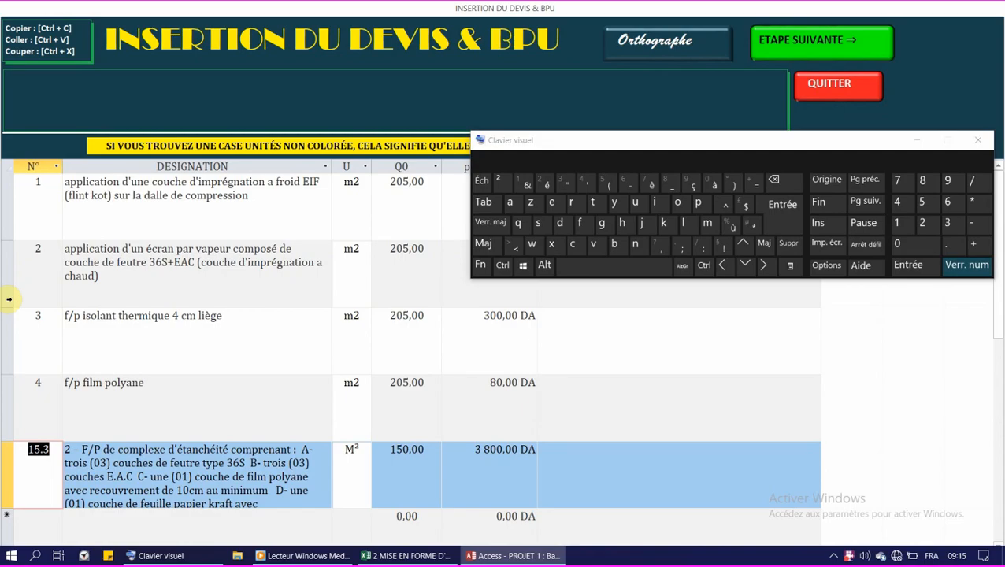
scroll(10, 417, down, 1)
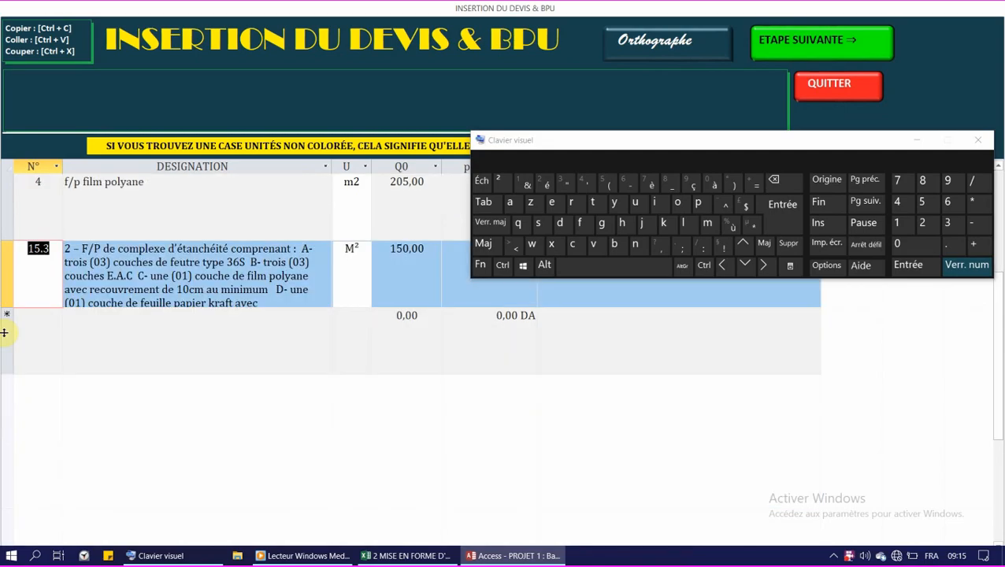
drag(6, 309, 4, 322)
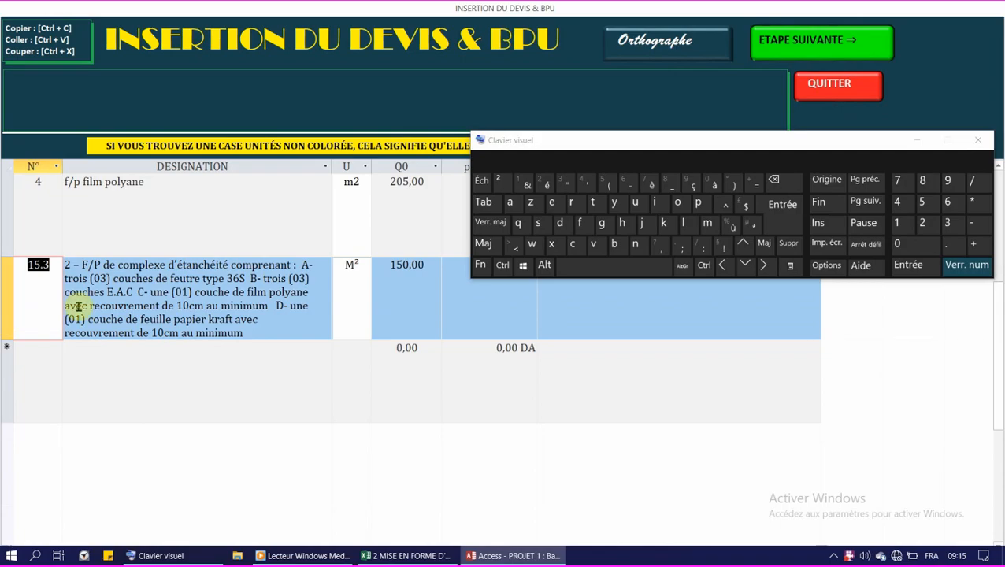
- Insert a line break before item A in the designation of the pasted article 15.3 in Access
click(250, 298)
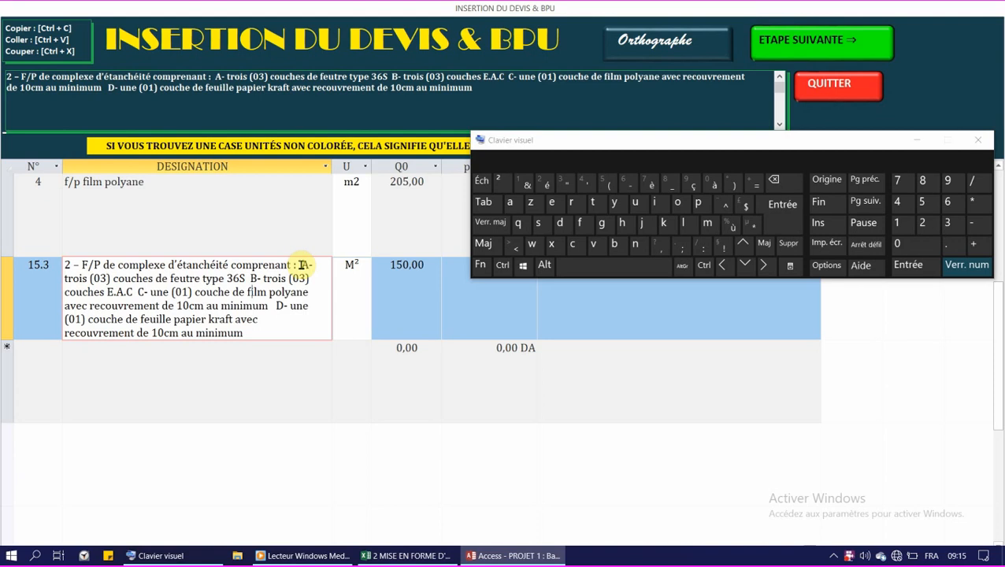
click(301, 265)
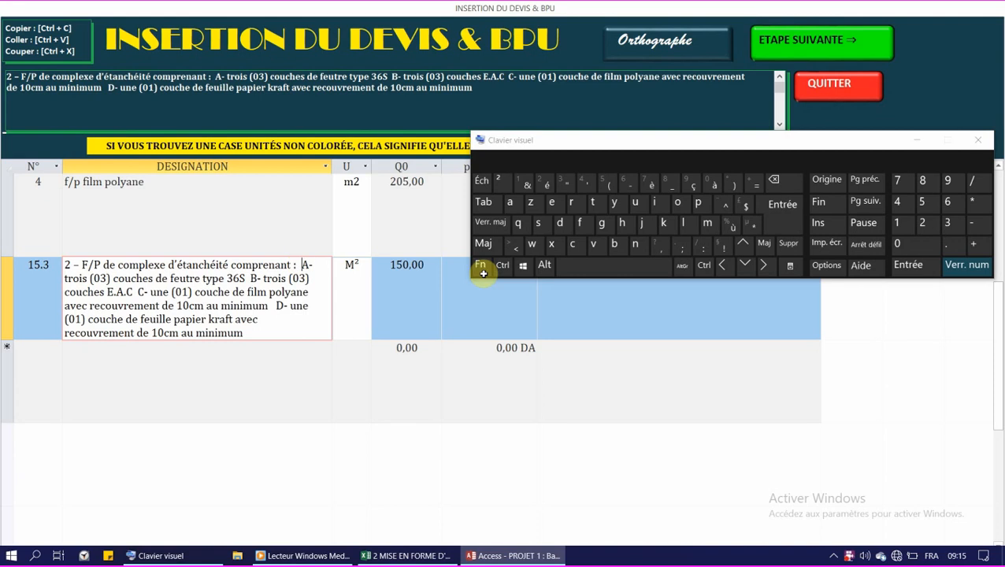
click(502, 265)
click(780, 209)
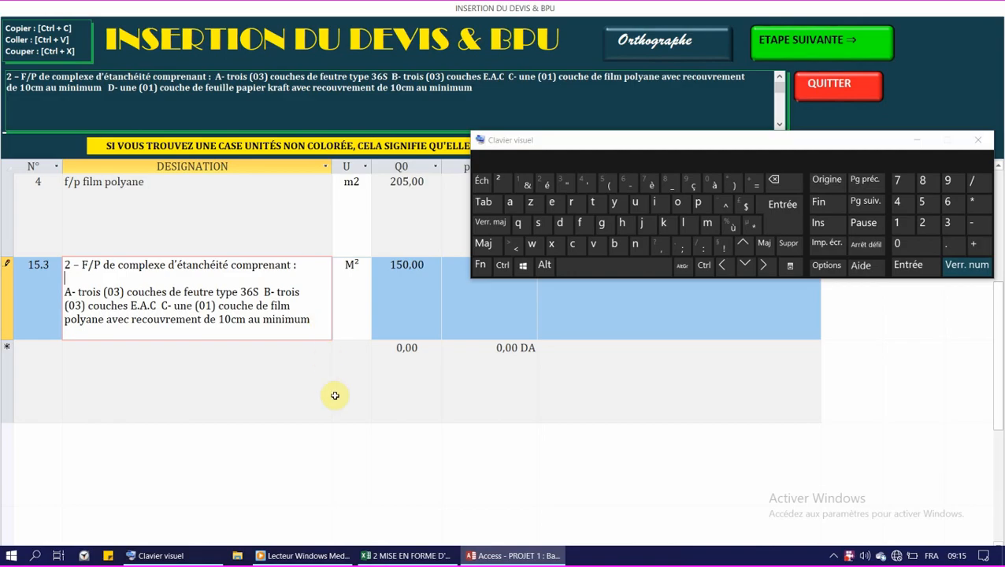
- Copy row 13 from the Excel sheet and paste it as a new record below article 15.3 in the Access devis table
click(398, 556)
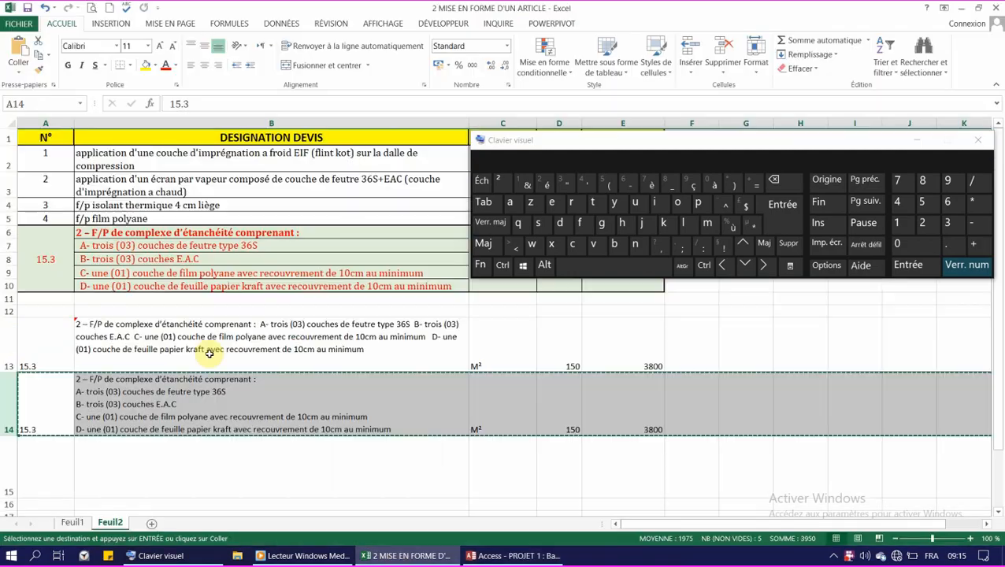
click(8, 342)
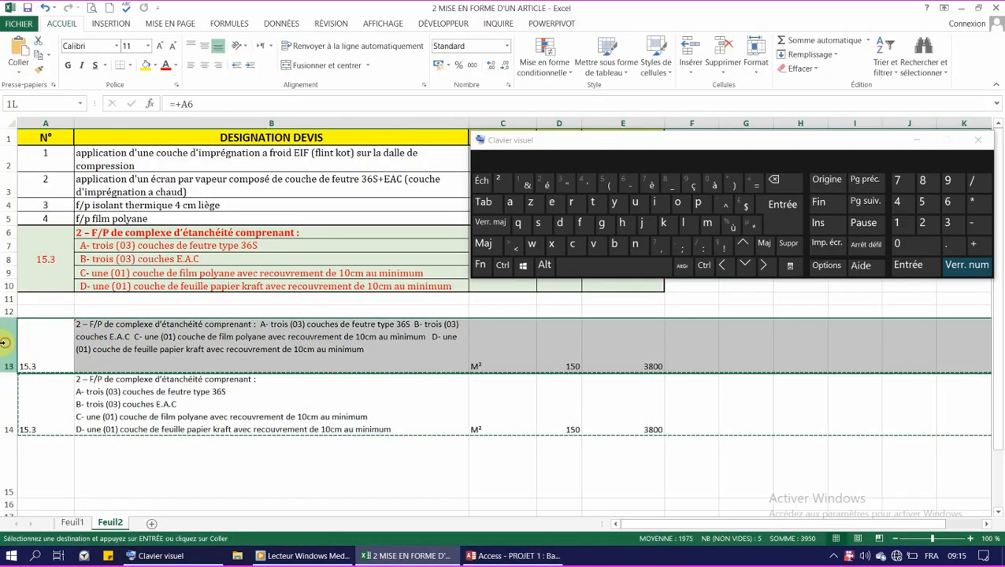
right_click(96, 337)
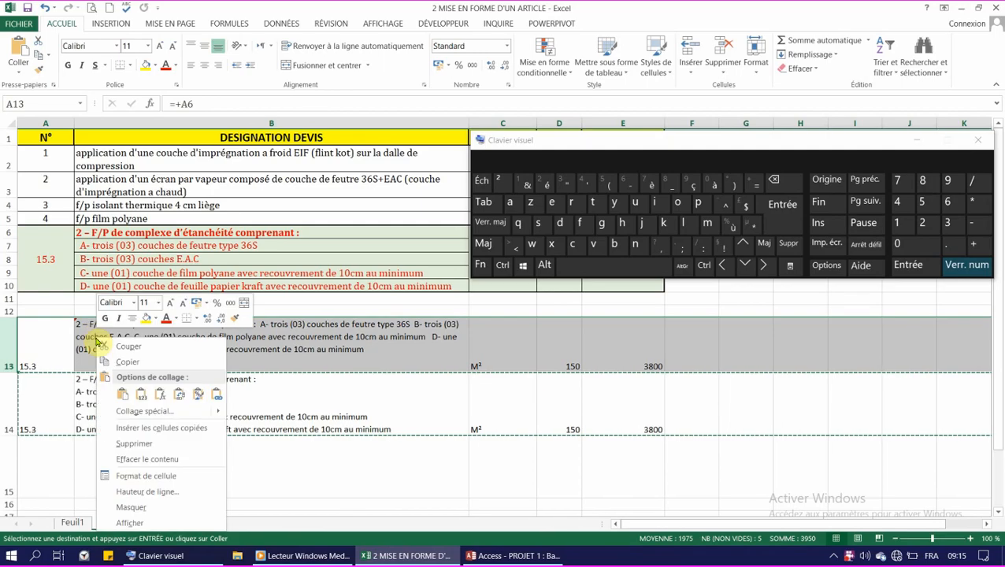
click(122, 361)
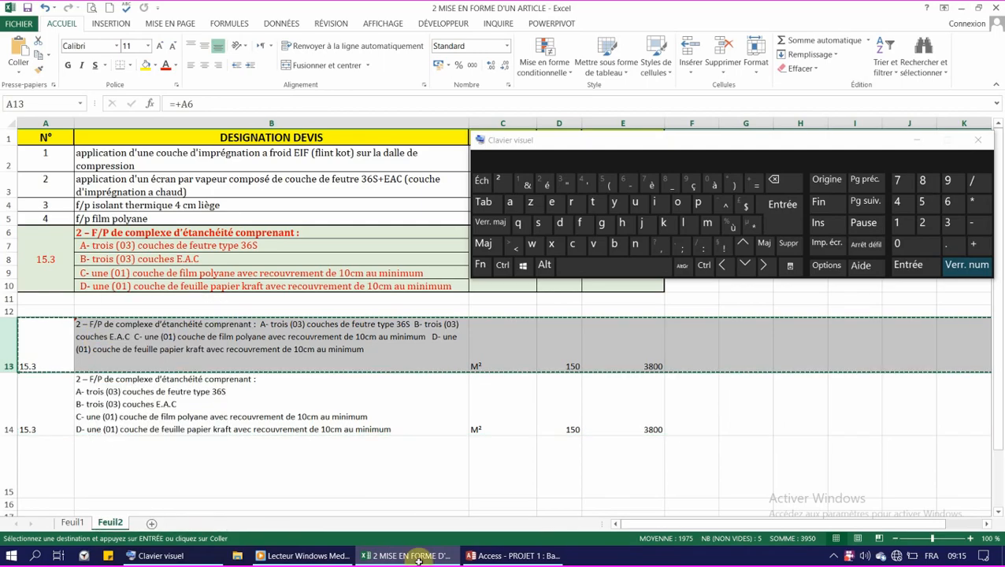
click(512, 555)
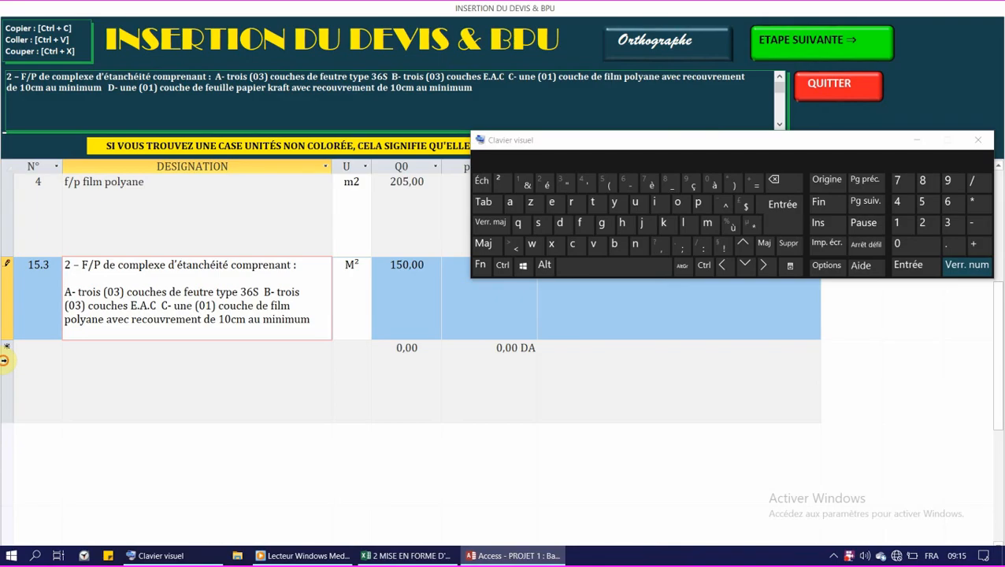
click(4, 360)
right_click(4, 359)
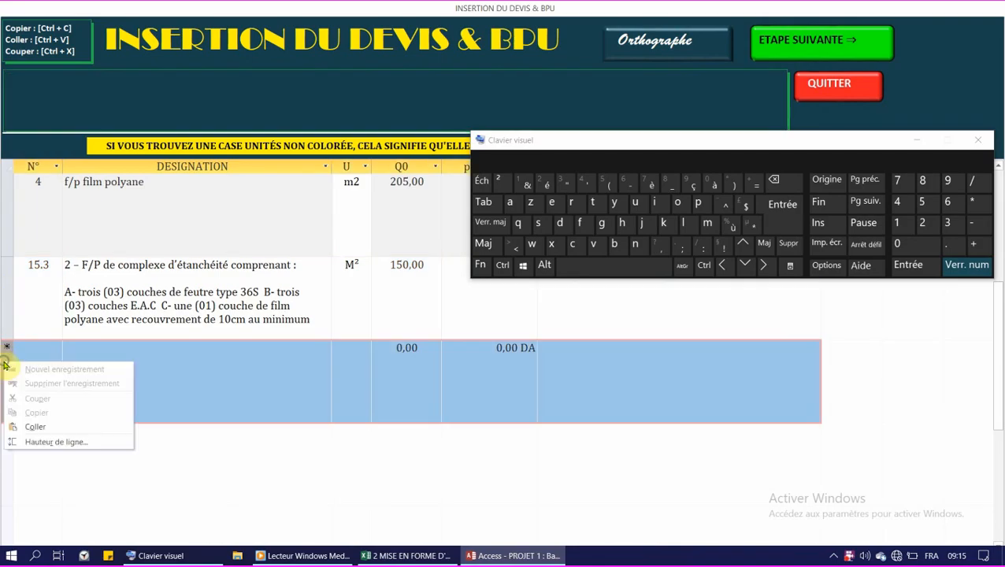
click(35, 426)
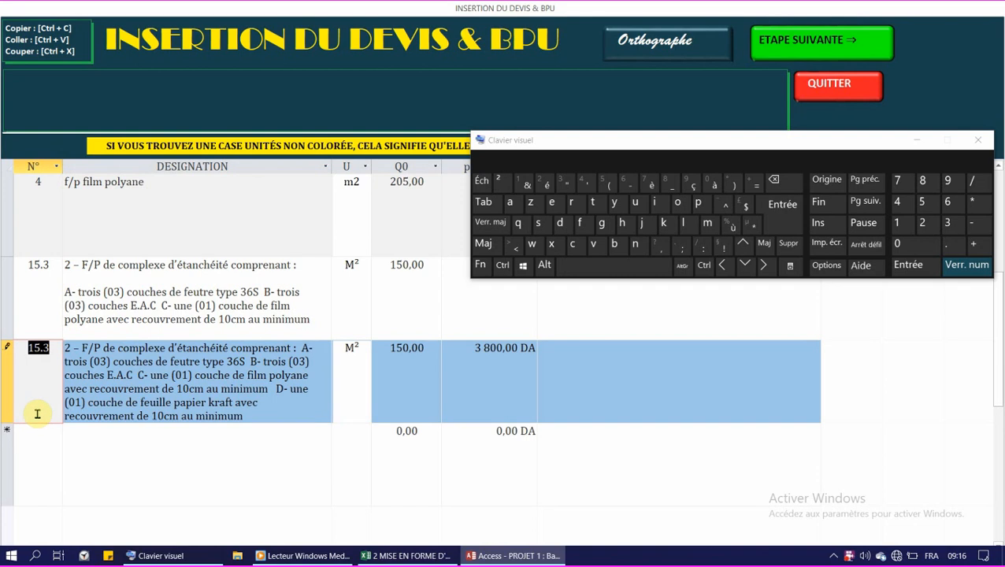
- Insert line breaks before items A, B, C and D in the designation of the second 15.3 record
click(304, 351)
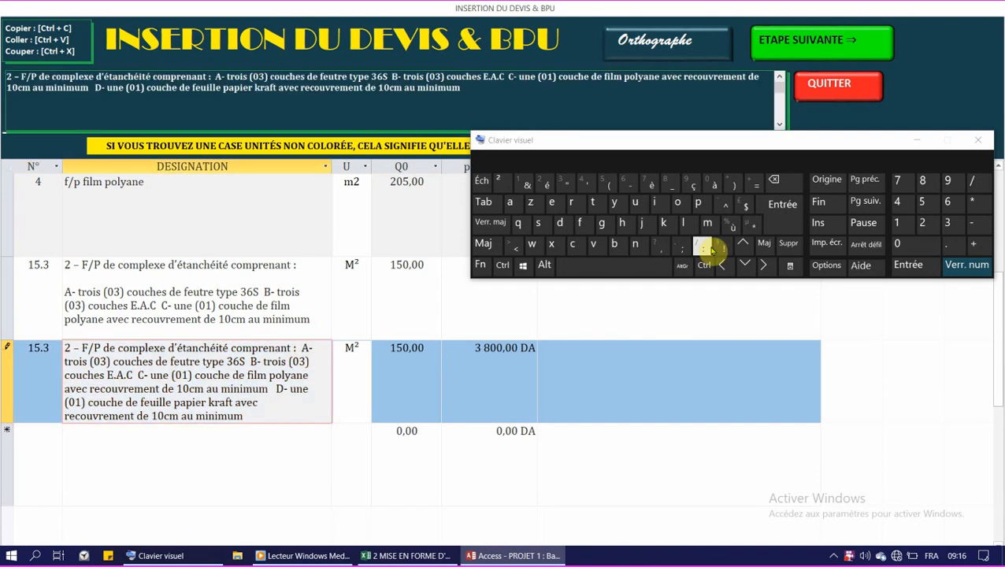
click(781, 204)
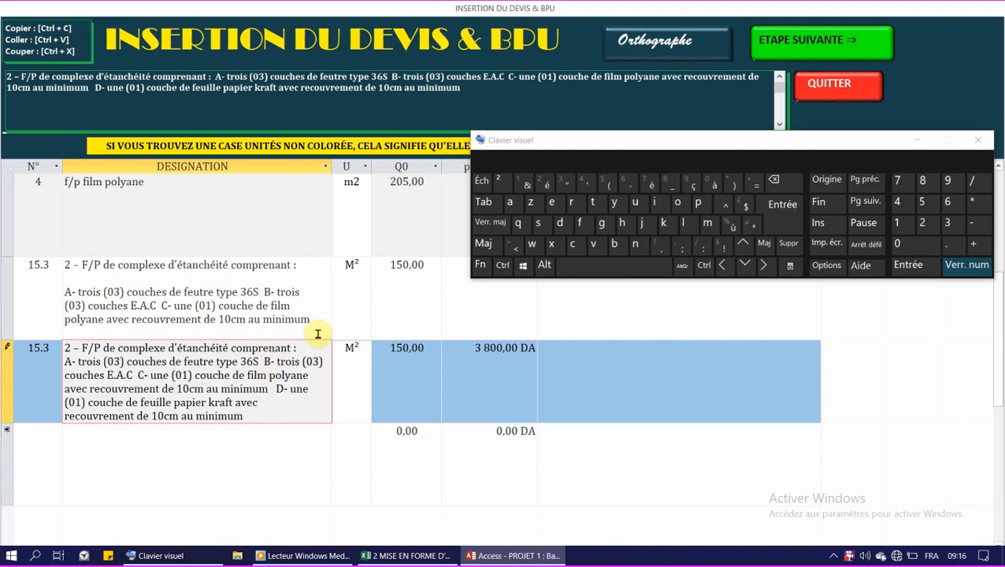
click(798, 223)
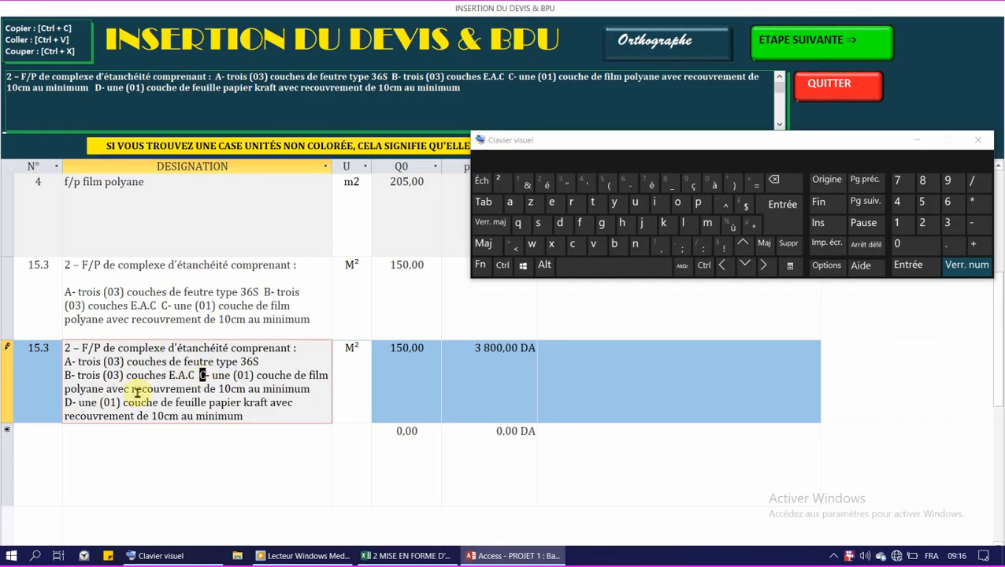
click(197, 375)
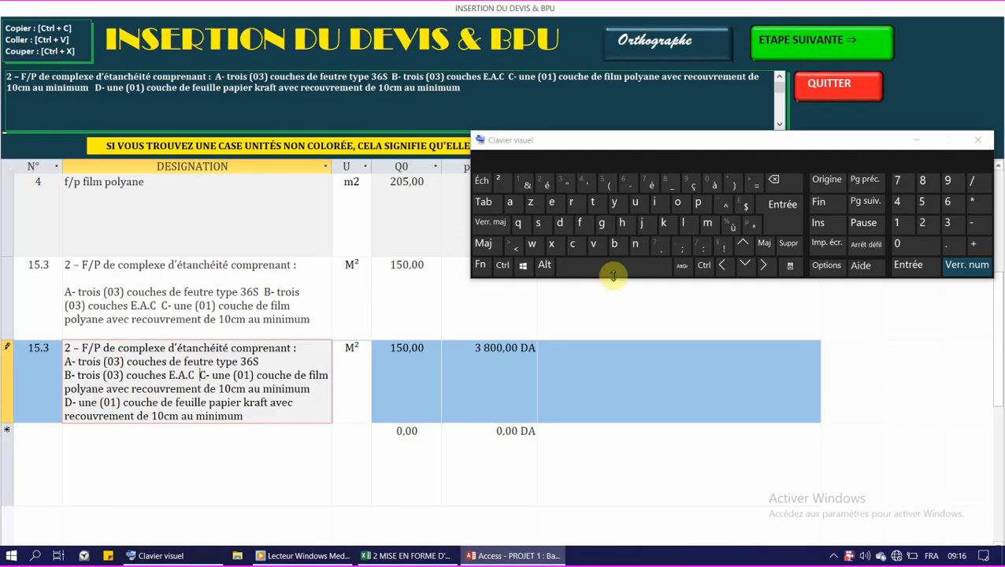
click(780, 206)
click(250, 403)
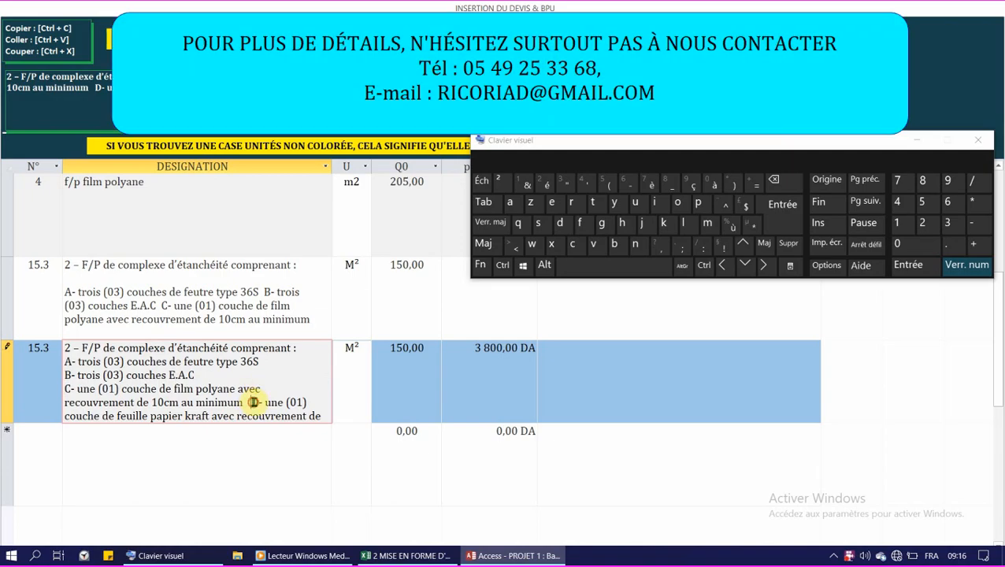
click(780, 207)
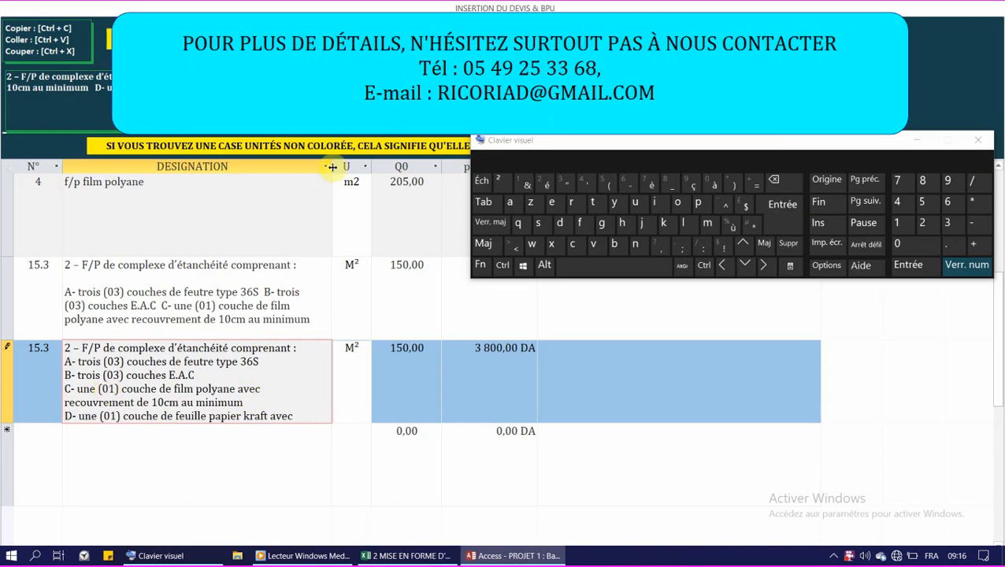
- Widen the DESIGNATION column until item C fits on one line, and minimize the on-screen keyboard
drag(334, 167, 473, 200)
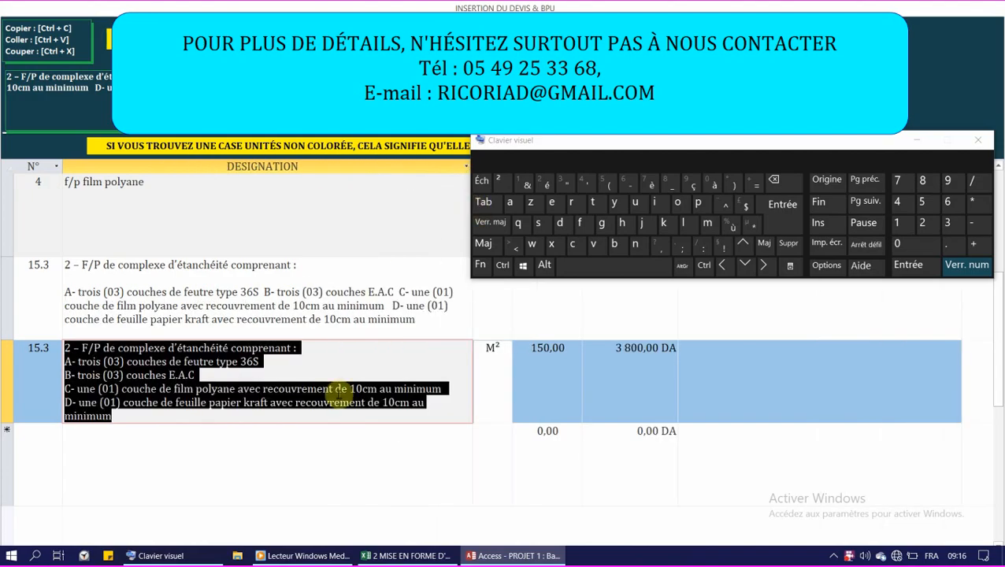
click(339, 391)
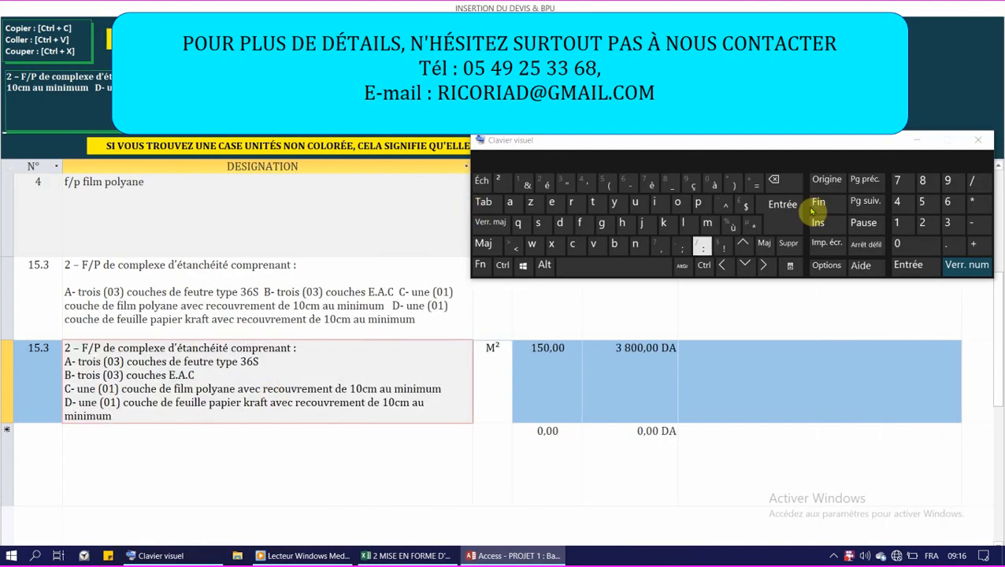
click(920, 147)
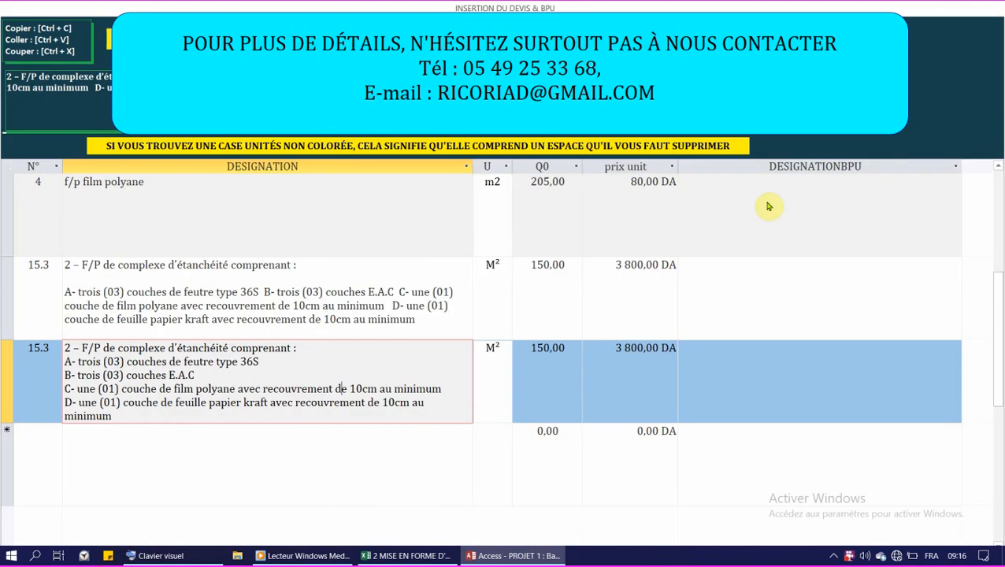